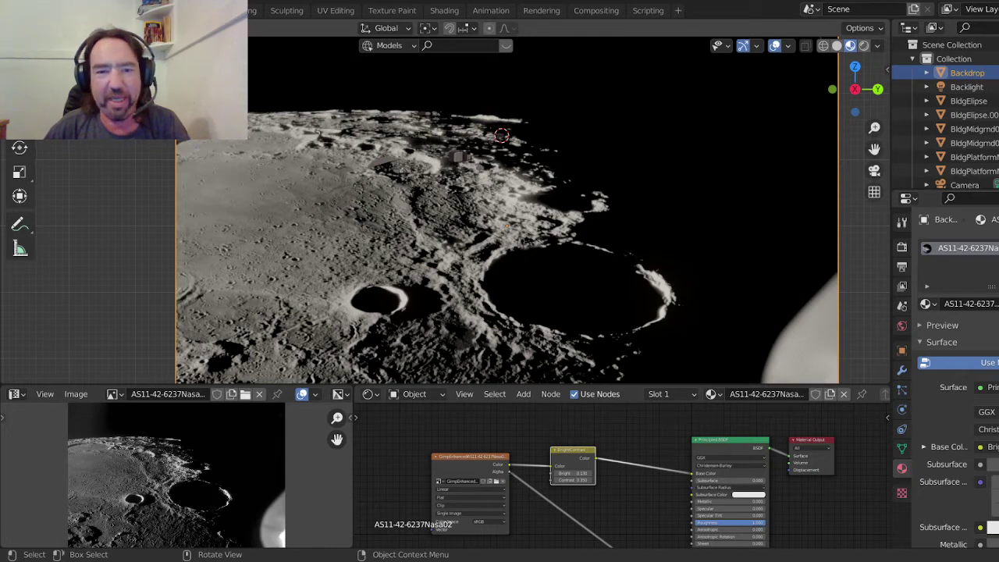
Examine the midground building models in front of the lunar backdrop up close.
{"action": "scroll", "coordinate": [499, 210], "scroll_direction": "up", "scroll_amount": 5}
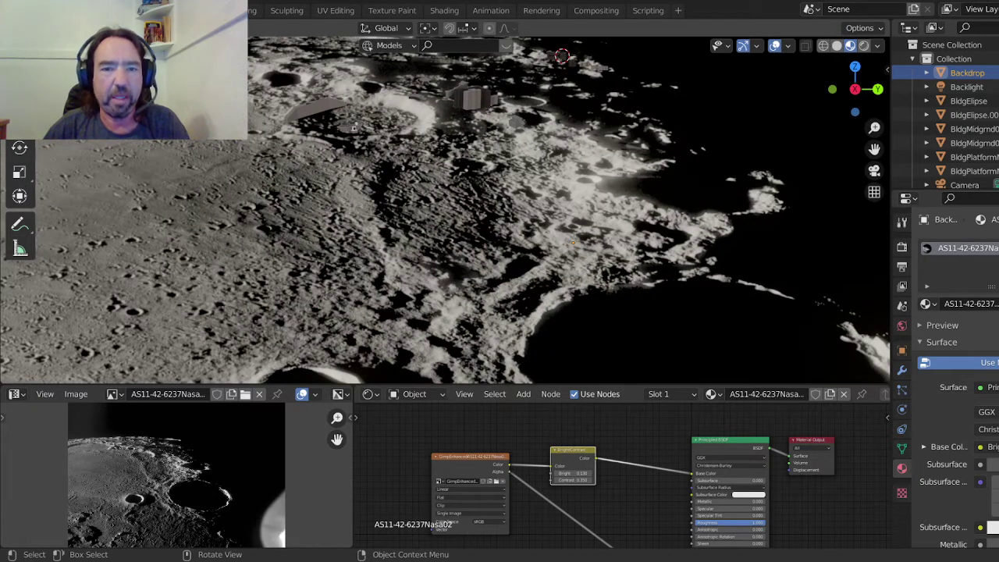
{"action": "scroll", "coordinate": [509, 131], "scroll_direction": "up", "scroll_amount": 3}
{"action": "scroll", "coordinate": [509, 131], "scroll_direction": "down", "scroll_amount": 3}
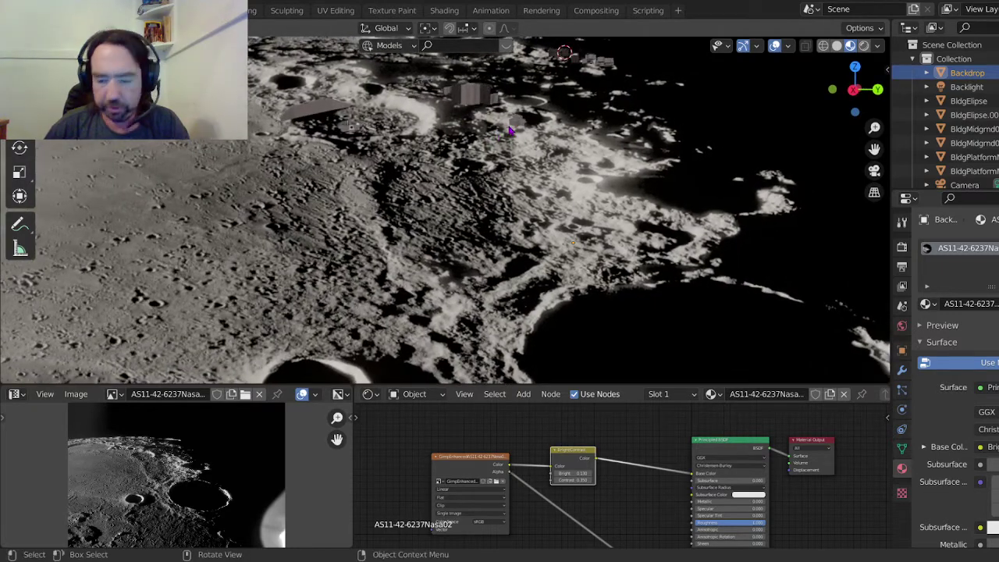
{"action": "scroll", "coordinate": [508, 131], "scroll_direction": "up", "scroll_amount": 1}
{"action": "middle_click_drag", "start_coordinate": [509, 131], "coordinate": [725, 215]}
{"action": "scroll", "coordinate": [439, 245], "scroll_direction": "up", "scroll_amount": 2}
{"action": "scroll", "coordinate": [437, 242], "scroll_direction": "up", "scroll_amount": 2}
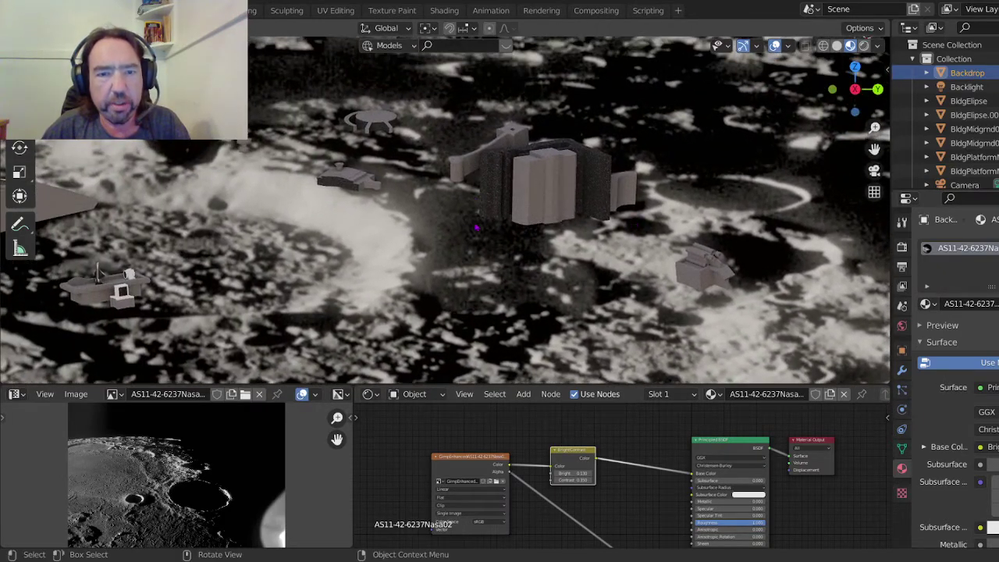
{"action": "left_click", "coordinate": [466, 171]}
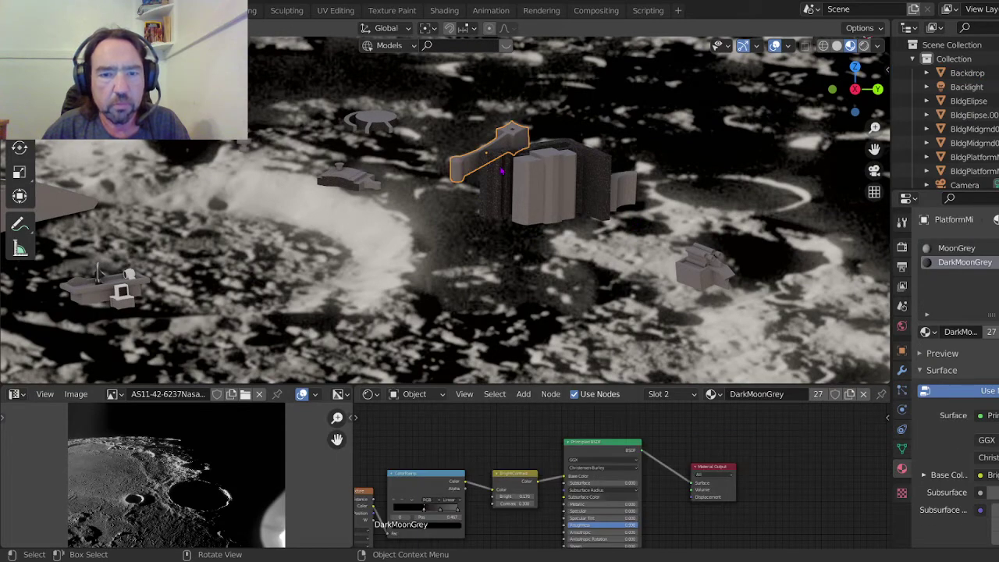
{"action": "left_click", "coordinate": [544, 188], "text": "shift"}
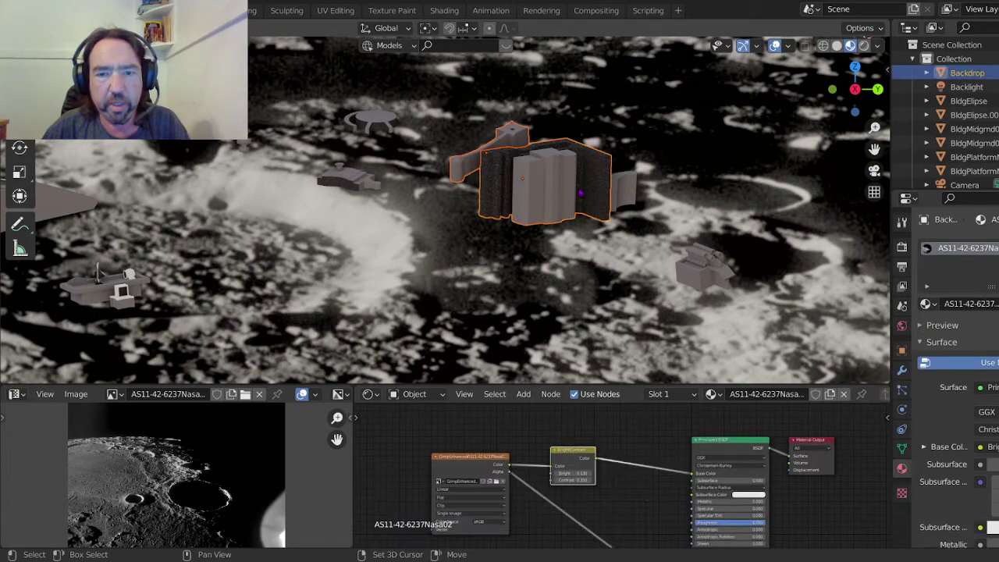
{"action": "left_click", "coordinate": [622, 193], "text": "shift"}
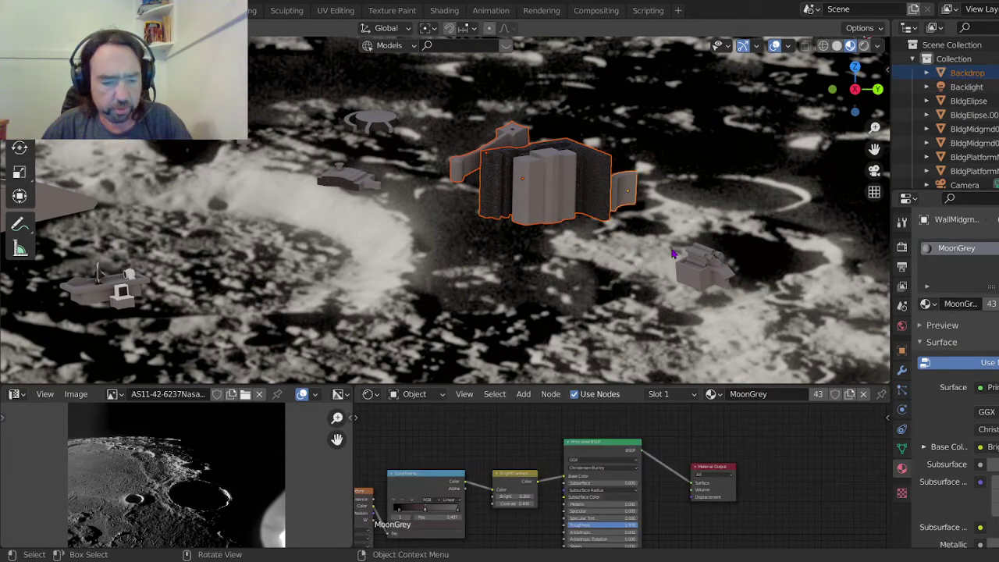
{"action": "key", "text": "g"}
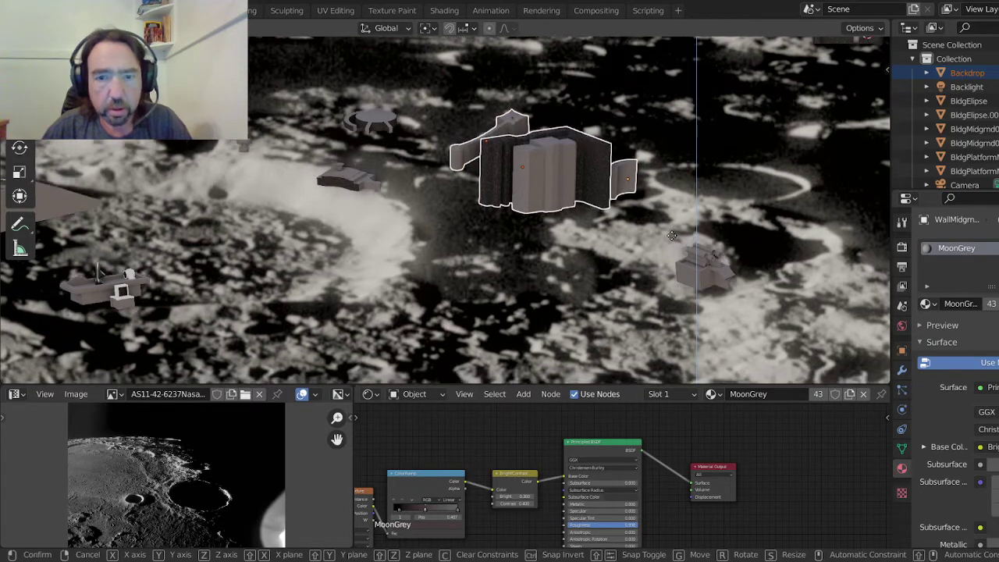
{"action": "right_click", "coordinate": [669, 244]}
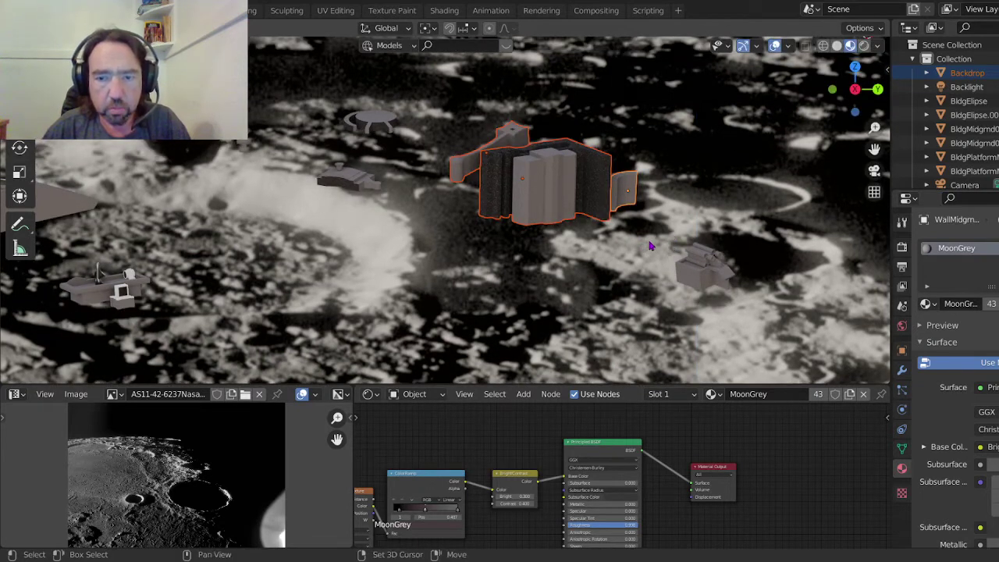
{"action": "left_click", "coordinate": [671, 237], "text": "shift"}
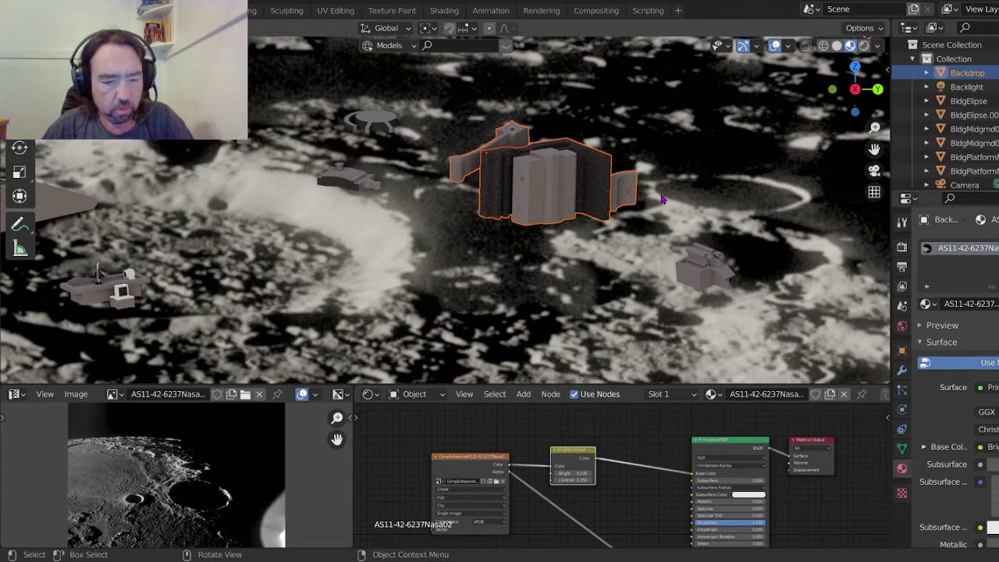
{"action": "key", "text": "g"}
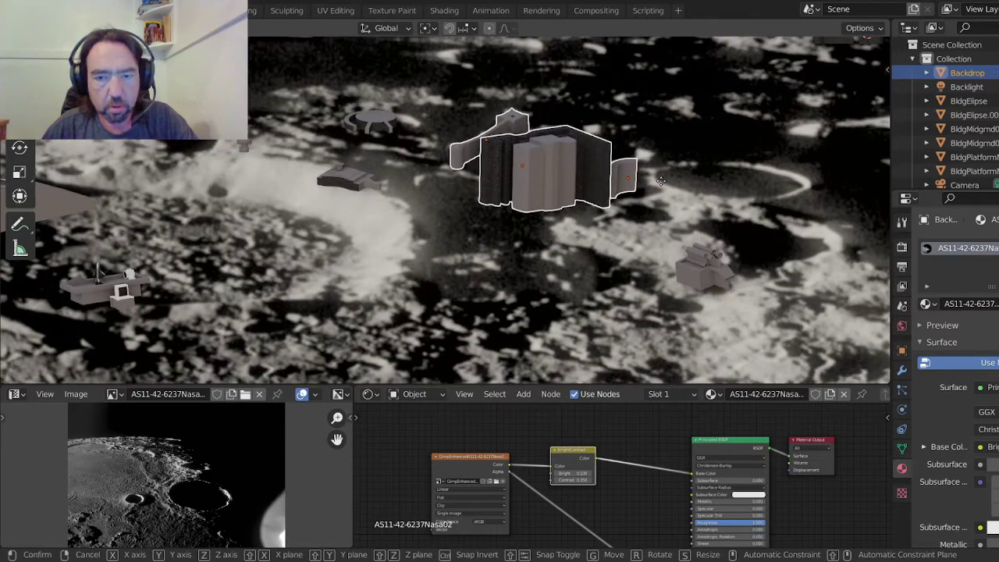
{"action": "right_click", "coordinate": [663, 187]}
Move the midground platform, large building and wall together about 0.243 m down in Z and about 0.008 m in negative Y.
{"action": "left_click", "coordinate": [462, 176]}
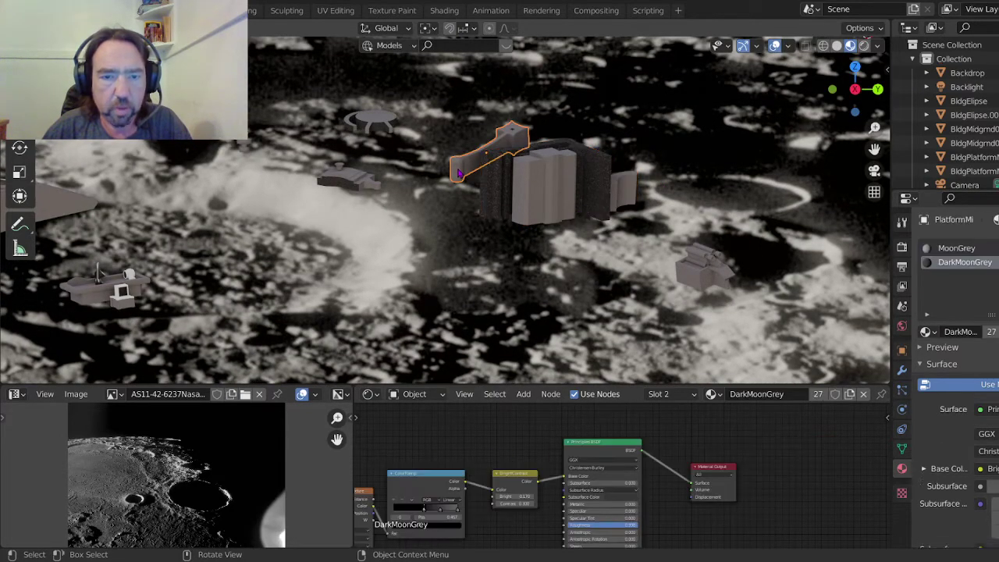
{"action": "left_click", "coordinate": [516, 177], "text": "shift"}
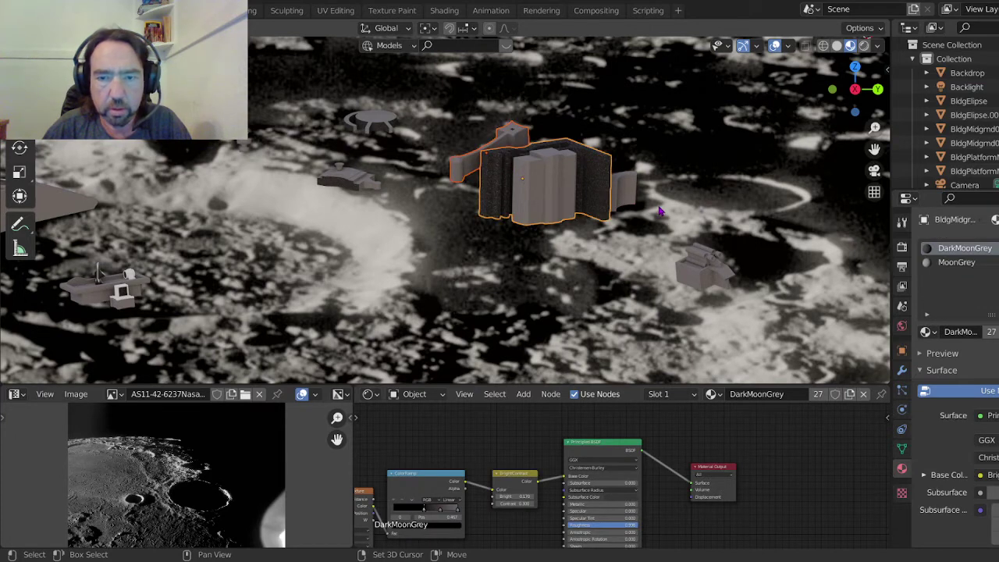
{"action": "left_click", "coordinate": [629, 192], "text": "shift"}
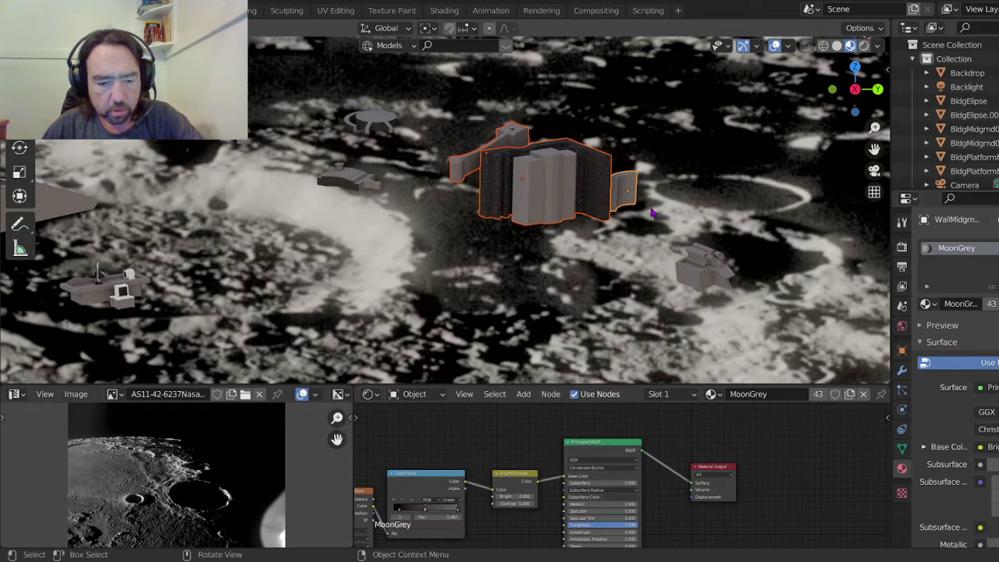
{"action": "key", "text": "g"}
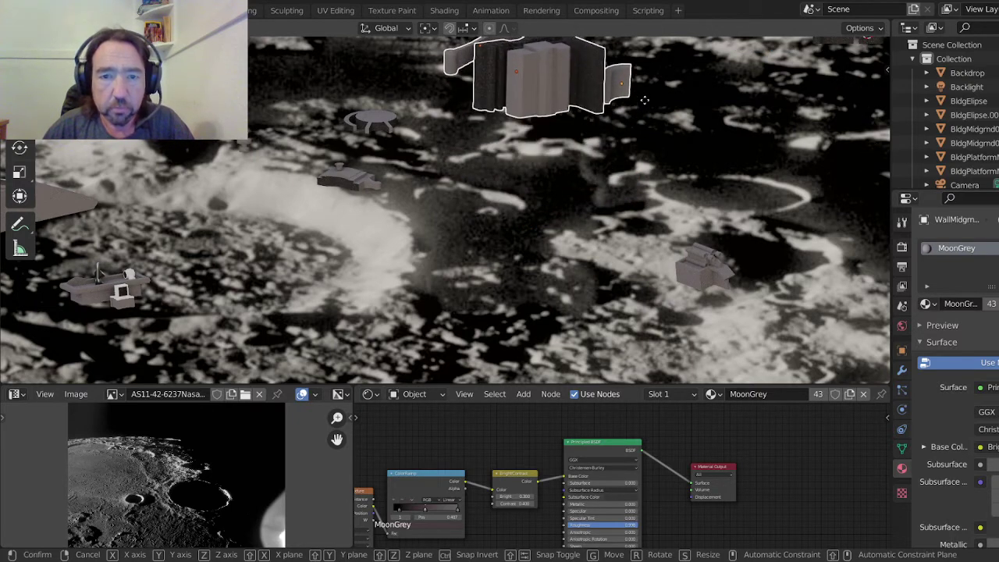
{"action": "key", "text": "Escape"}
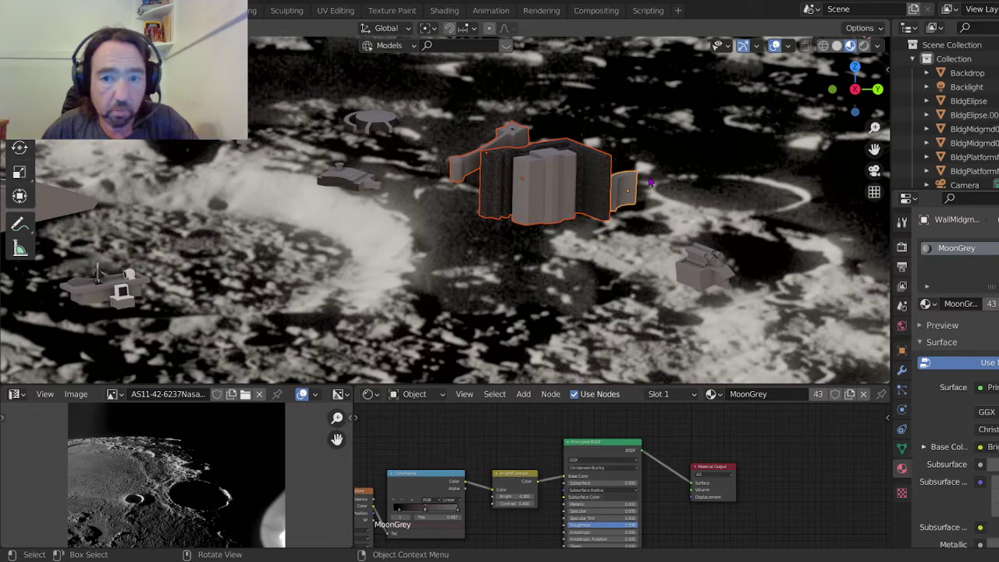
{"action": "key", "text": "g"}
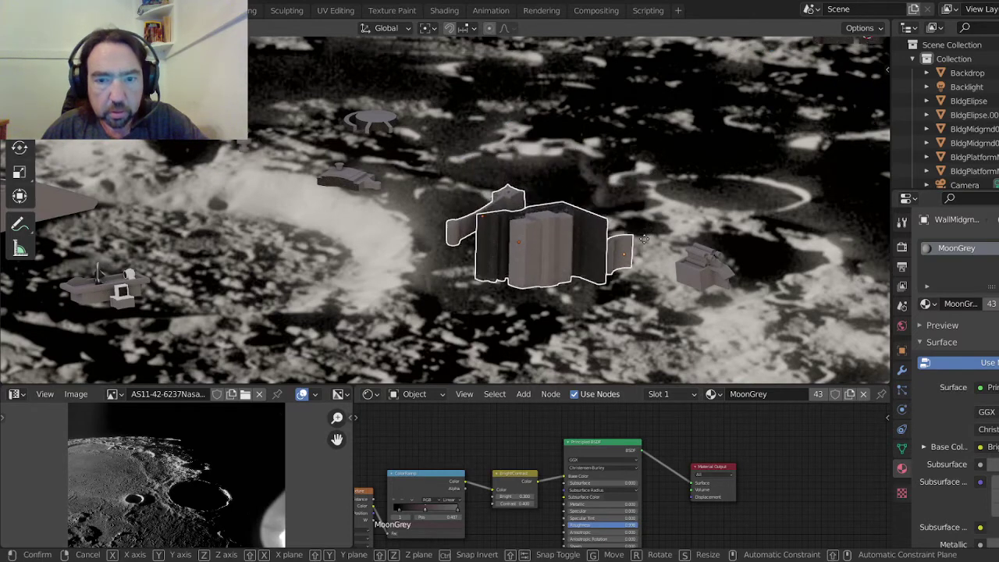
{"action": "left_click", "coordinate": [641, 293]}
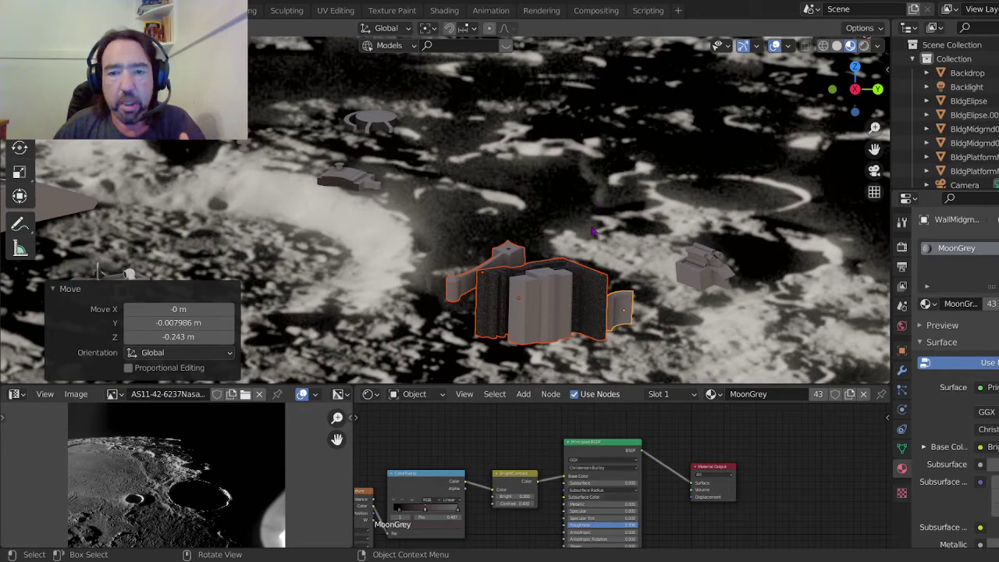
Enlarge the 3D viewport by shrinking the image and shader editors beneath it.
{"action": "scroll", "coordinate": [537, 323], "scroll_direction": "up", "scroll_amount": 2}
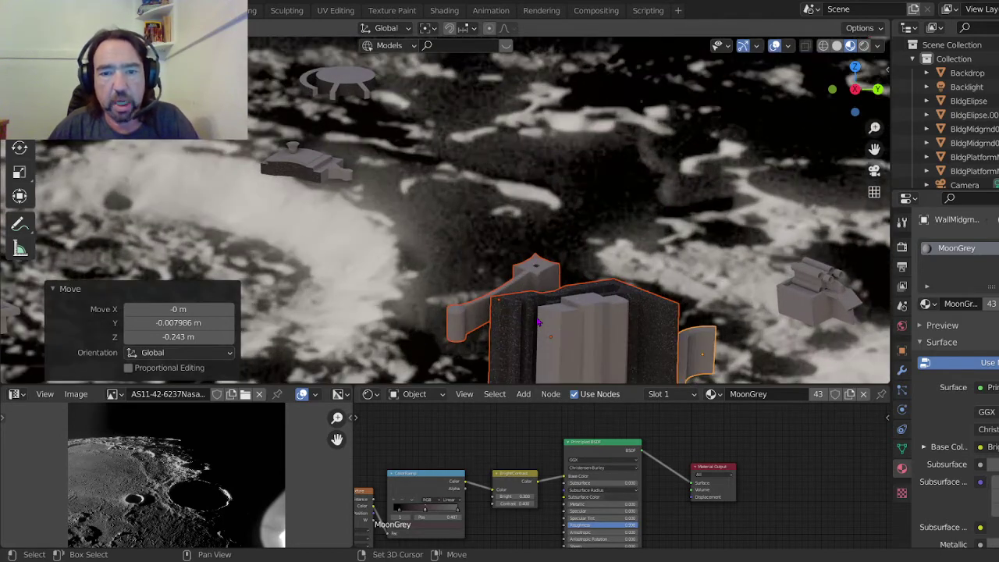
{"action": "middle_click_drag", "start_coordinate": [537, 321], "coordinate": [449, 303], "text": "shift"}
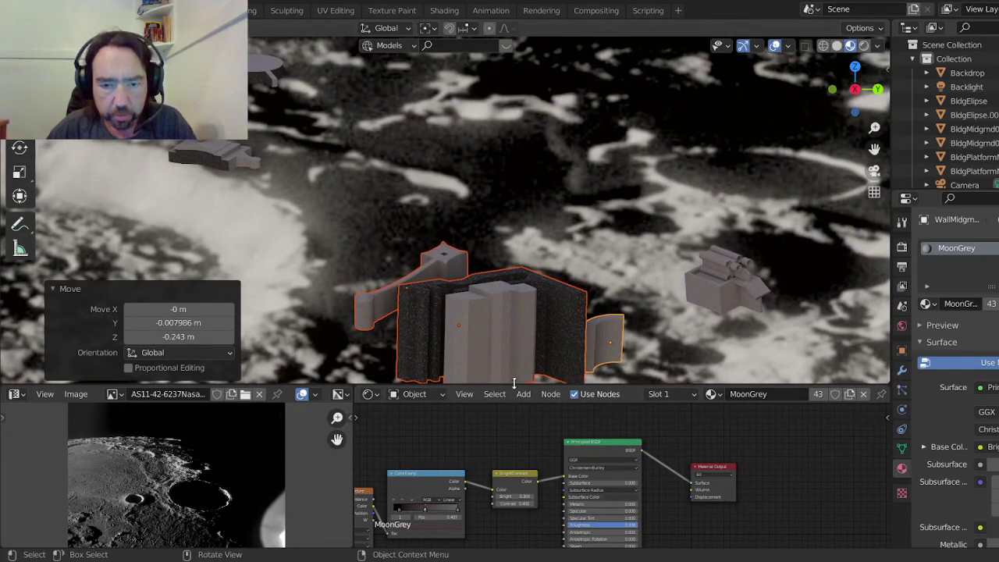
{"action": "left_click_drag", "start_coordinate": [508, 386], "coordinate": [513, 494]}
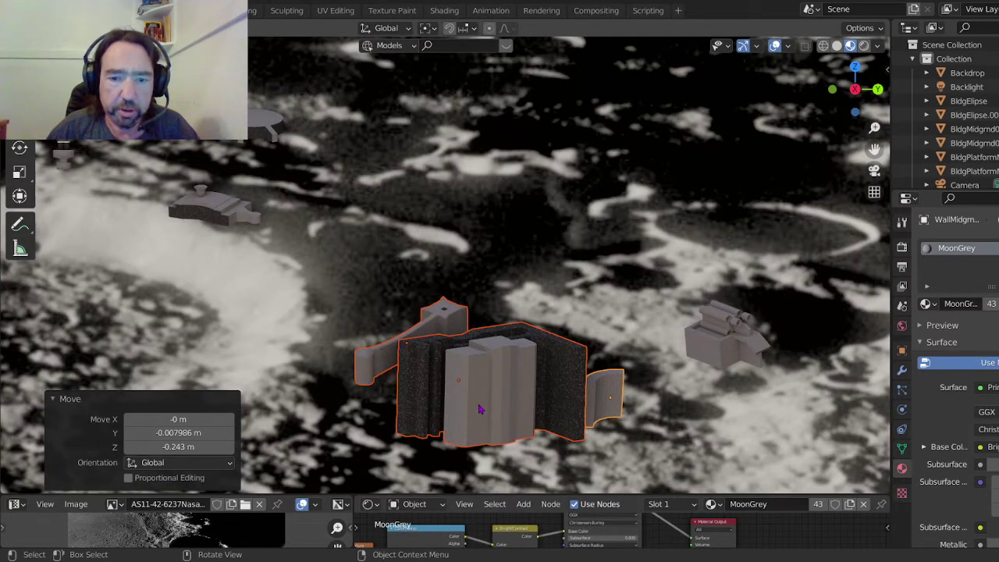
{"action": "middle_click_drag", "start_coordinate": [481, 408], "coordinate": [449, 403]}
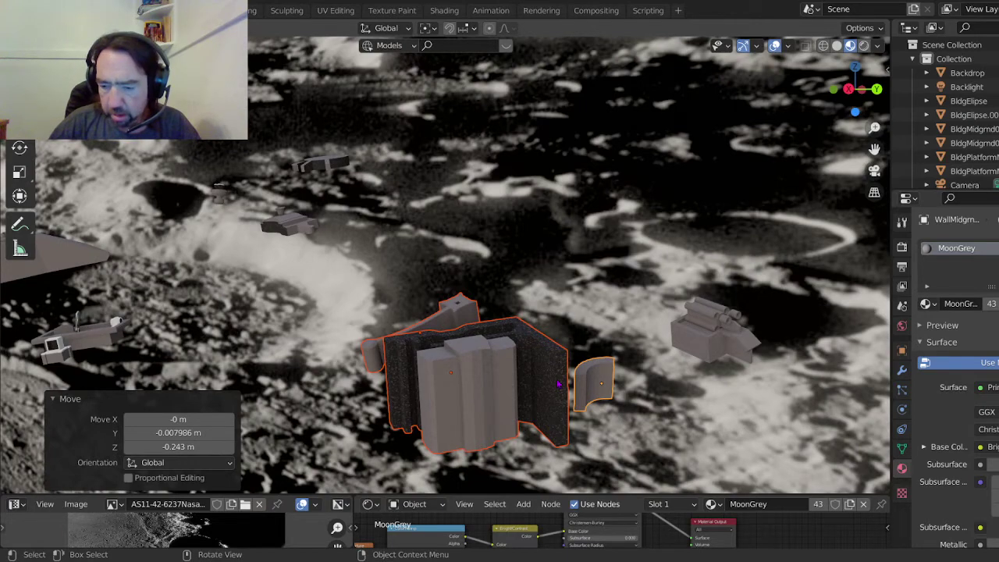
{"action": "key", "text": "KP_4"}
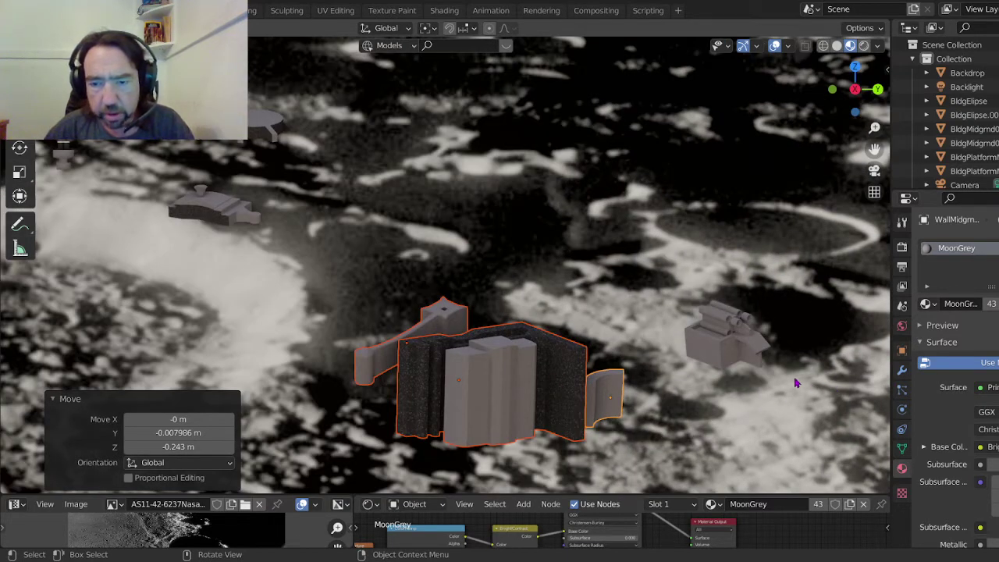
{"action": "middle_click_drag", "start_coordinate": [794, 376], "coordinate": [533, 348]}
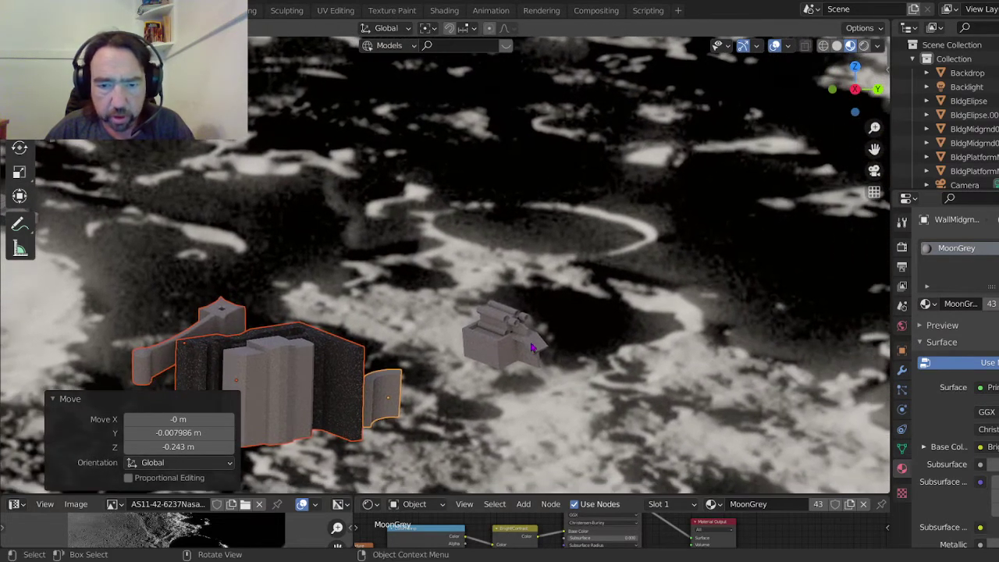
Try to move the small tube-topped building lower against the backdrop.
{"action": "left_click", "coordinate": [486, 342]}
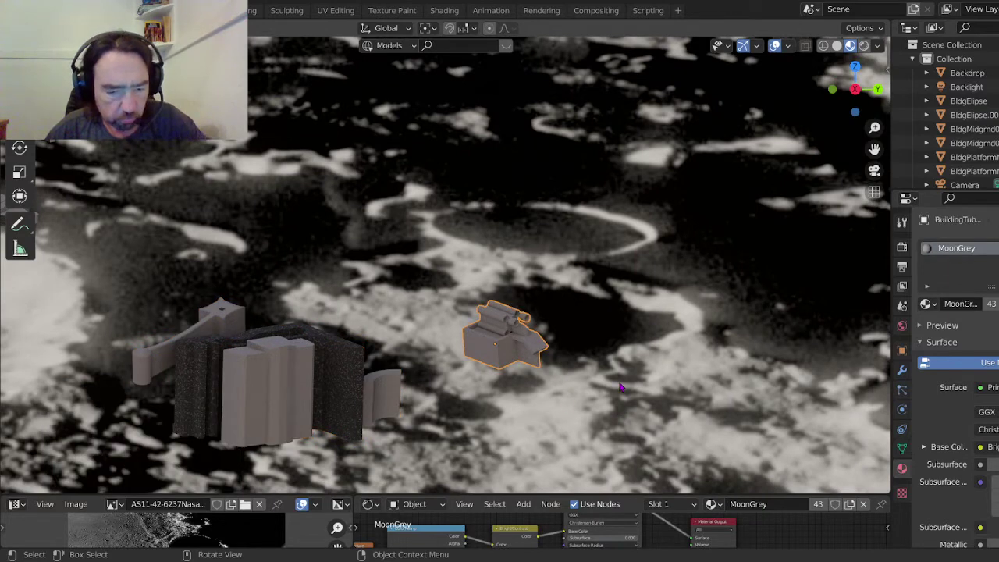
{"action": "key", "text": "g"}
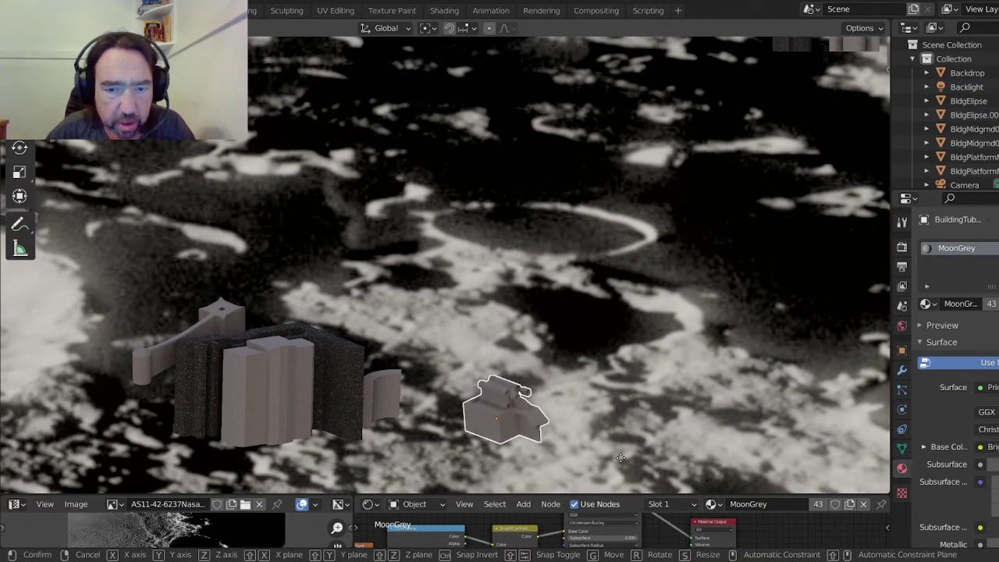
{"action": "left_click", "coordinate": [620, 455]}
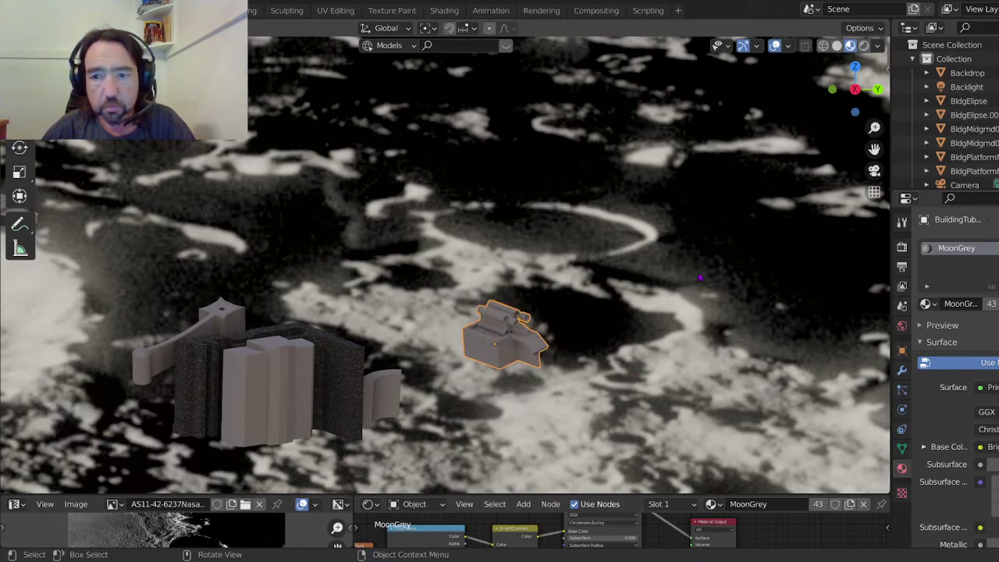
Select the six distant buildings near the lunar horizon and move them together about 0.084 m down along the Z axis.
{"action": "middle_click_drag", "start_coordinate": [616, 283], "coordinate": [697, 272]}
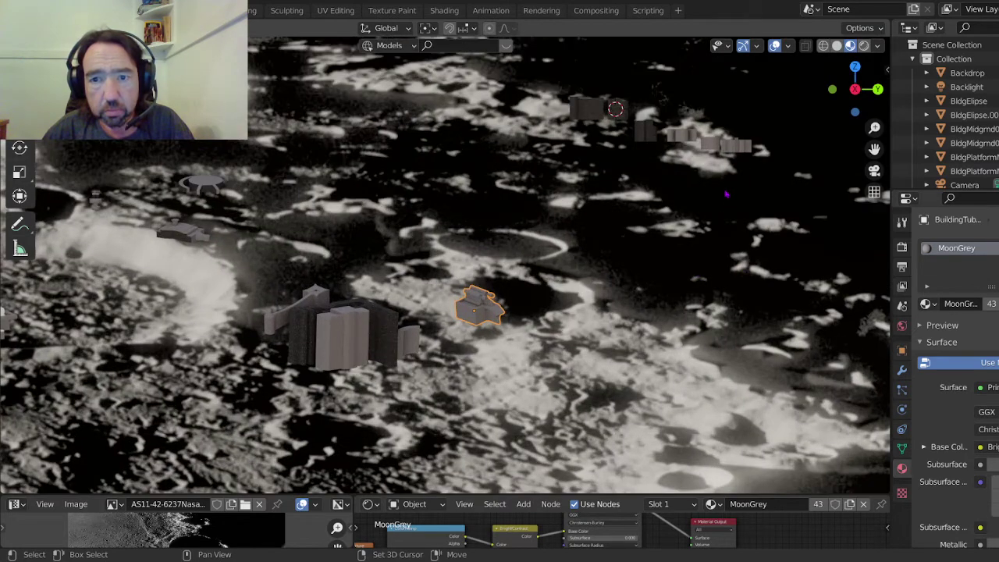
{"action": "middle_click_drag", "start_coordinate": [728, 199], "coordinate": [602, 285], "text": "shift"}
{"action": "scroll", "coordinate": [603, 286], "scroll_direction": "up", "scroll_amount": 4}
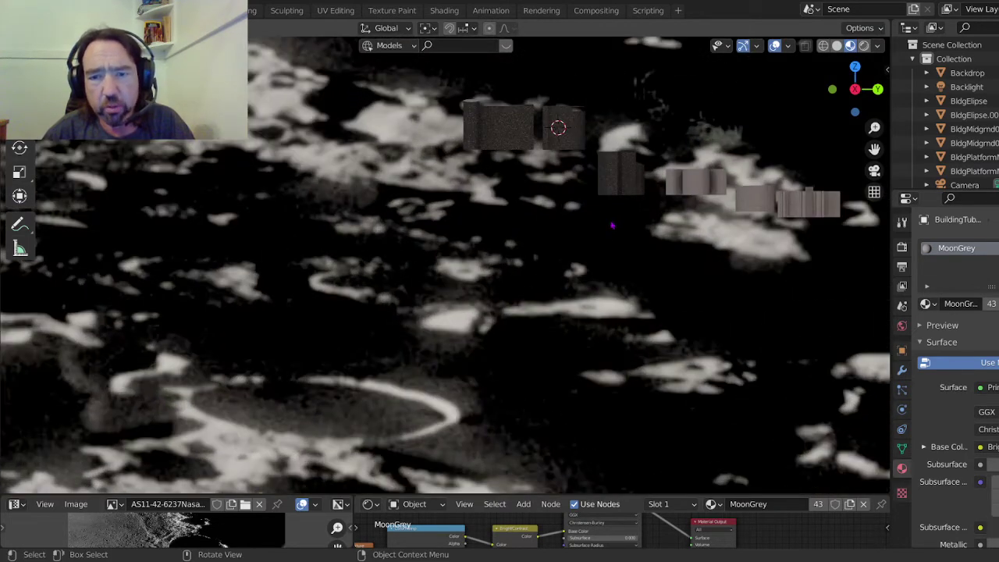
{"action": "middle_click_drag", "start_coordinate": [647, 162], "coordinate": [475, 240], "text": "shift"}
{"action": "scroll", "coordinate": [476, 241], "scroll_direction": "up", "scroll_amount": 3}
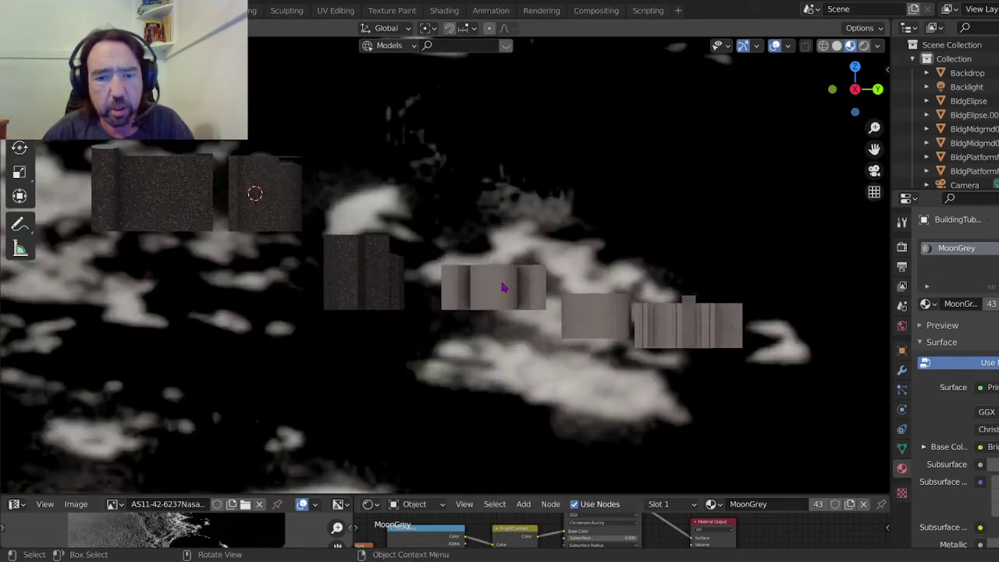
{"action": "scroll", "coordinate": [504, 288], "scroll_direction": "down", "scroll_amount": 2}
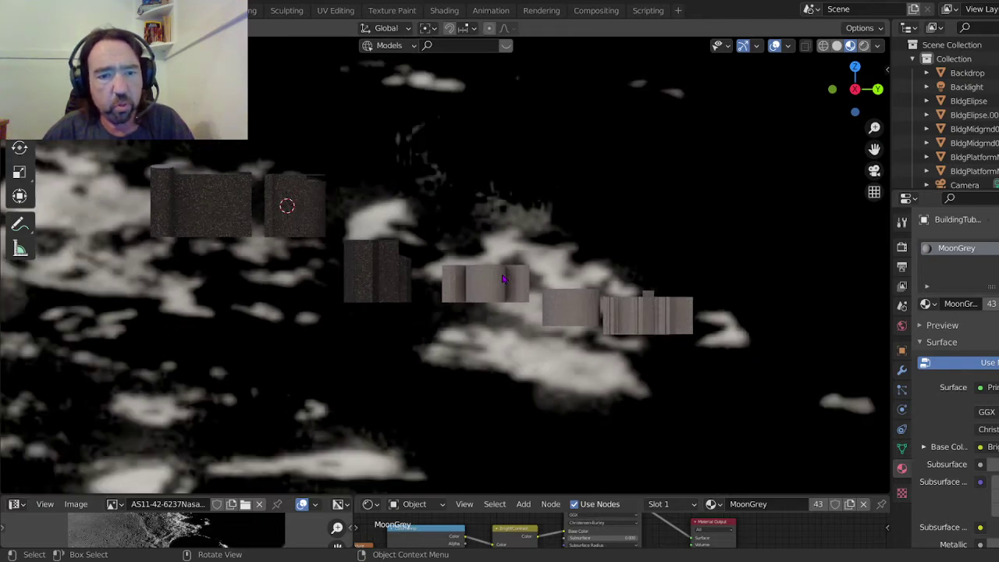
{"action": "left_click", "coordinate": [218, 214]}
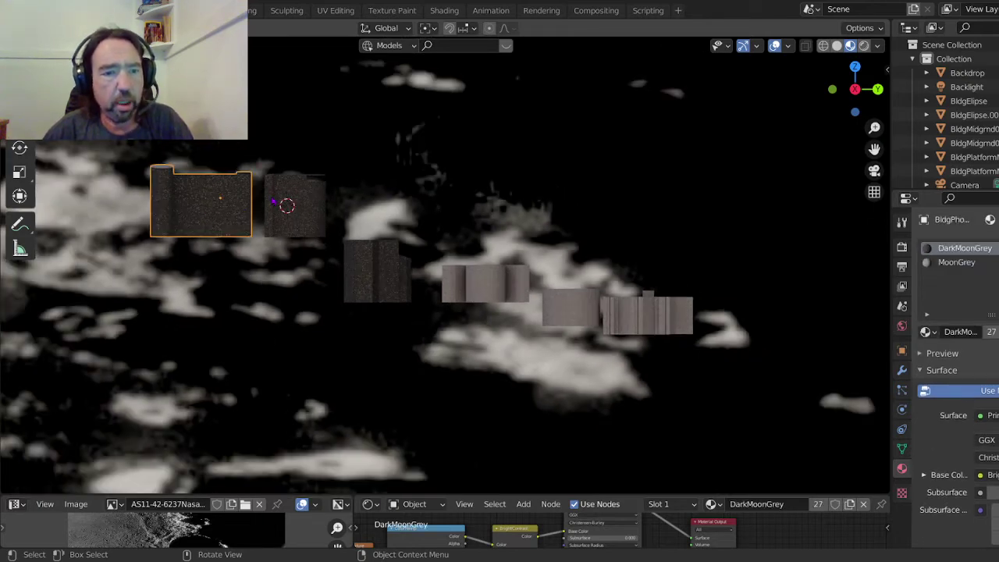
{"action": "left_click", "coordinate": [297, 213], "text": "shift"}
{"action": "left_click", "coordinate": [397, 272], "text": "shift"}
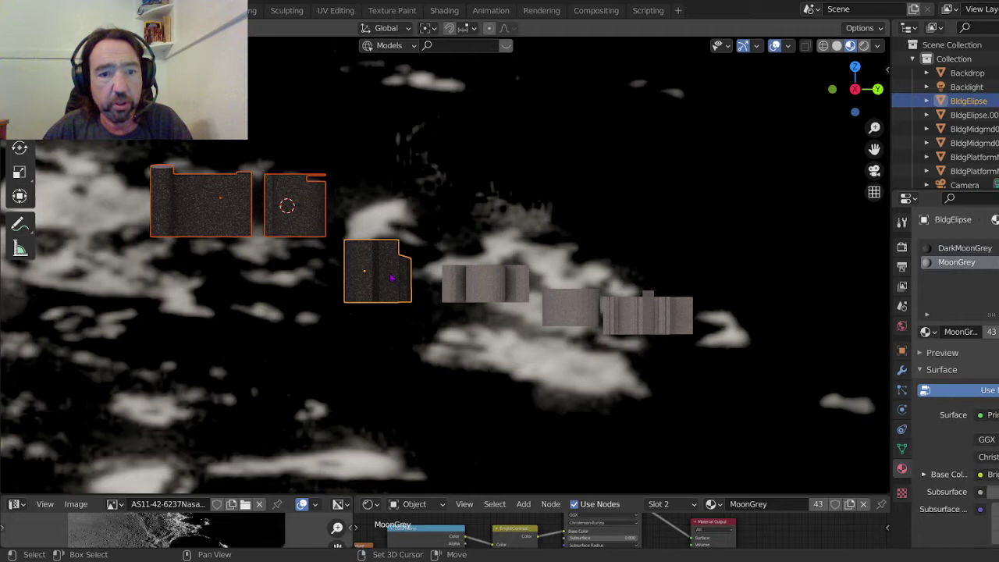
{"action": "left_click", "coordinate": [456, 286], "text": "shift"}
{"action": "left_click", "coordinate": [559, 322], "text": "shift"}
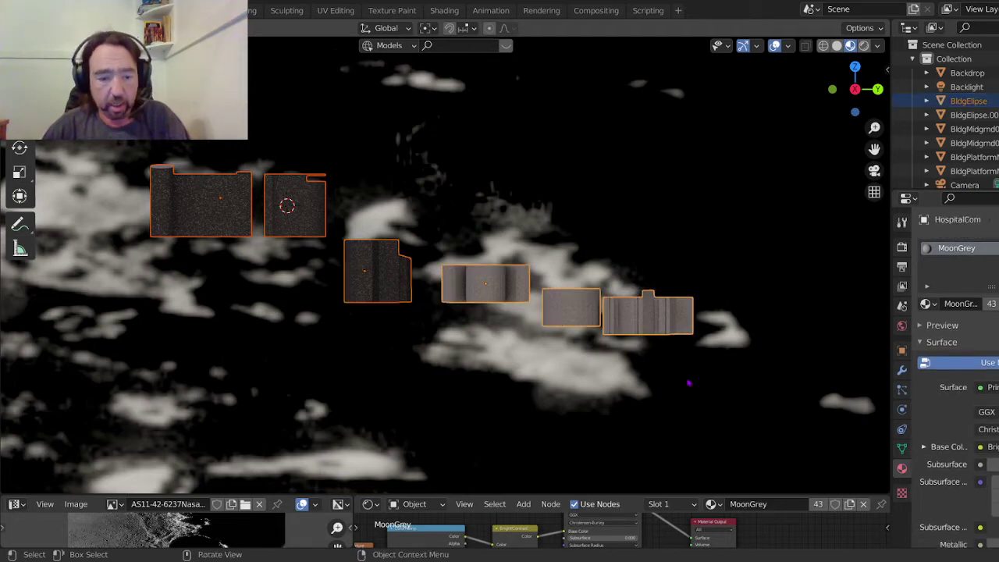
{"action": "key", "text": "g"}
{"action": "key", "text": "z"}
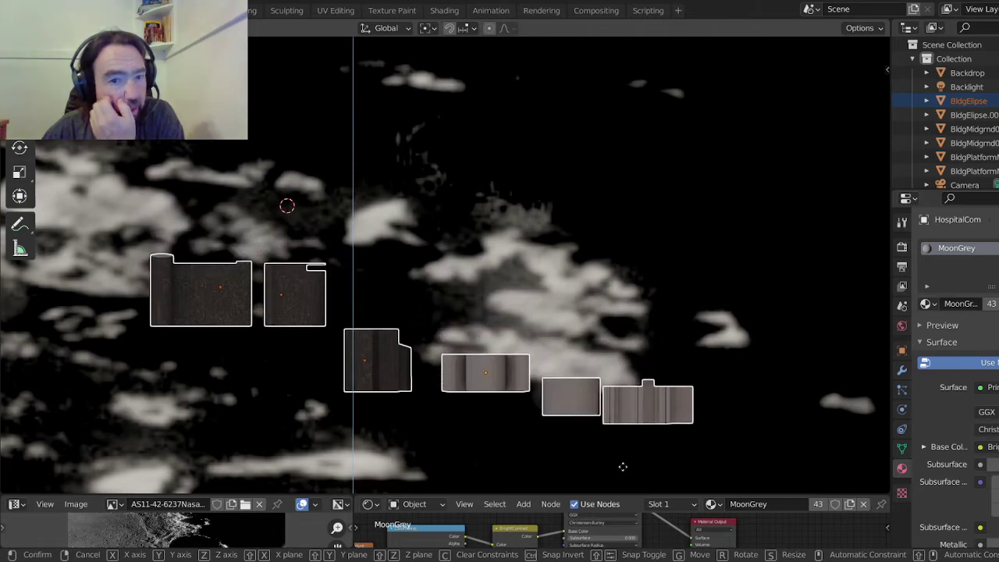
{"action": "left_click", "coordinate": [579, 483]}
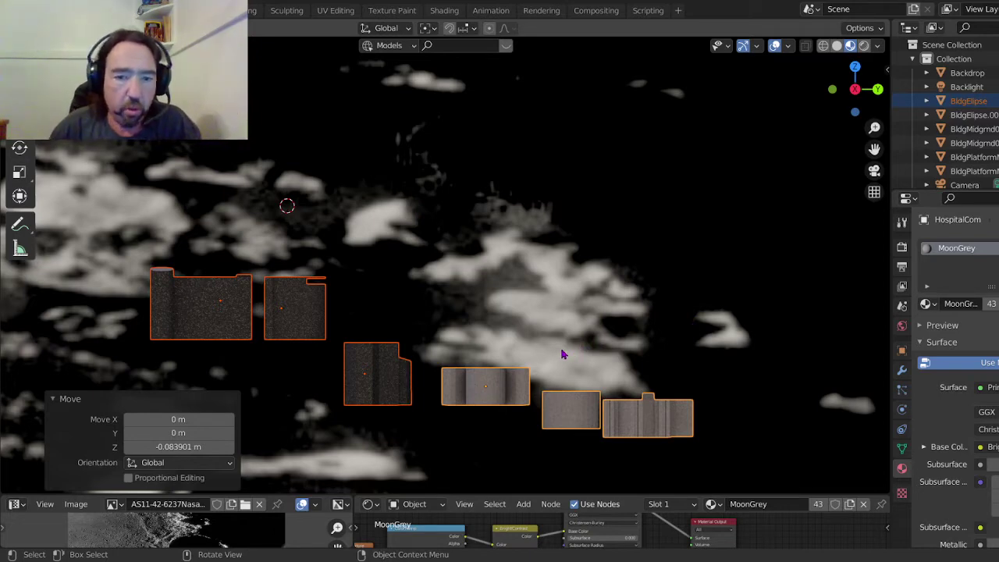
Undo the last downward move of the six distant buildings.
{"action": "middle_click_drag", "start_coordinate": [431, 417], "coordinate": [401, 389]}
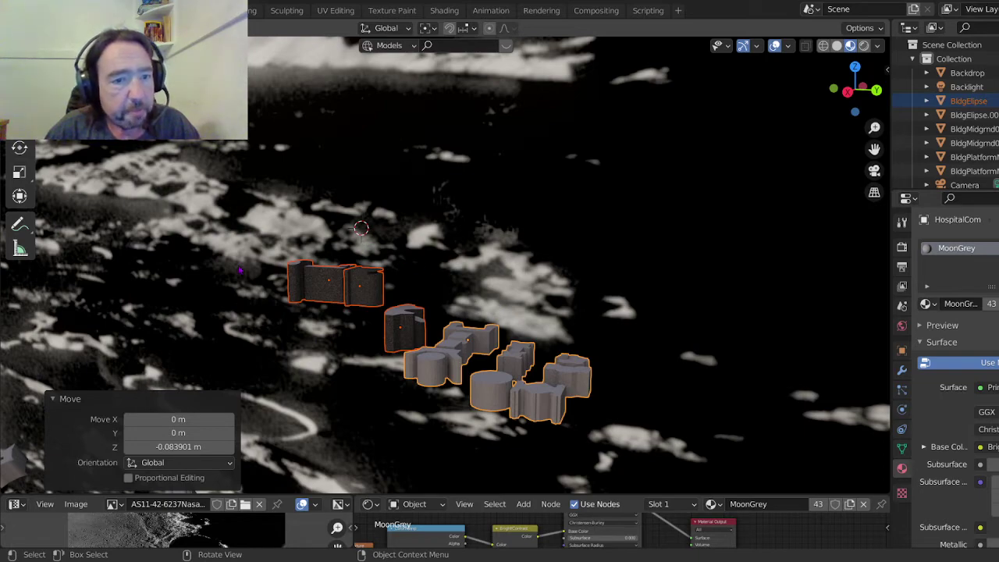
{"action": "middle_click_drag", "start_coordinate": [368, 359], "coordinate": [359, 181]}
{"action": "scroll", "coordinate": [299, 385], "scroll_direction": "up", "scroll_amount": 5}
{"action": "scroll", "coordinate": [359, 181], "scroll_direction": "down", "scroll_amount": 3}
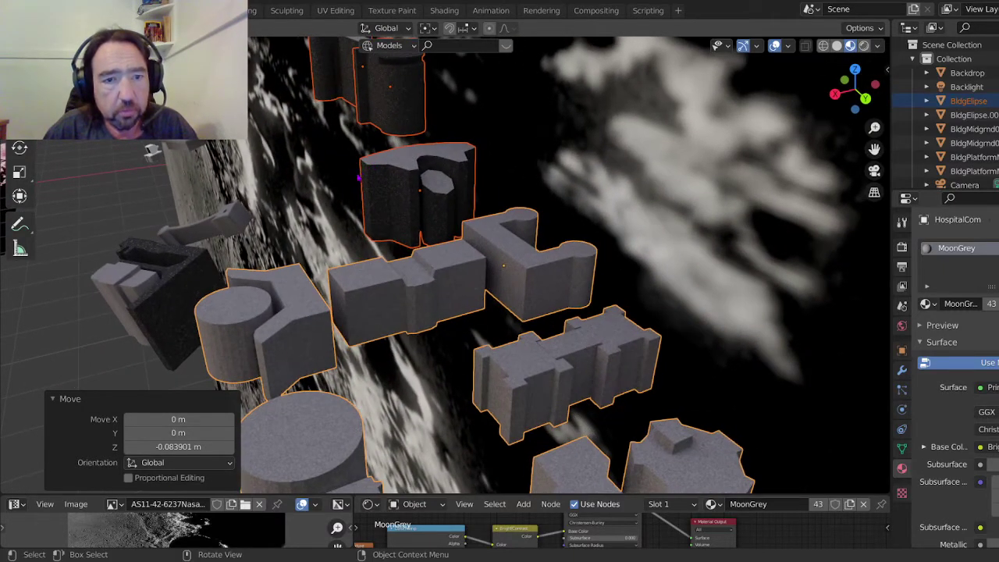
{"action": "scroll", "coordinate": [359, 180], "scroll_direction": "down", "scroll_amount": 2}
{"action": "middle_click_drag", "start_coordinate": [338, 268], "coordinate": [435, 242]}
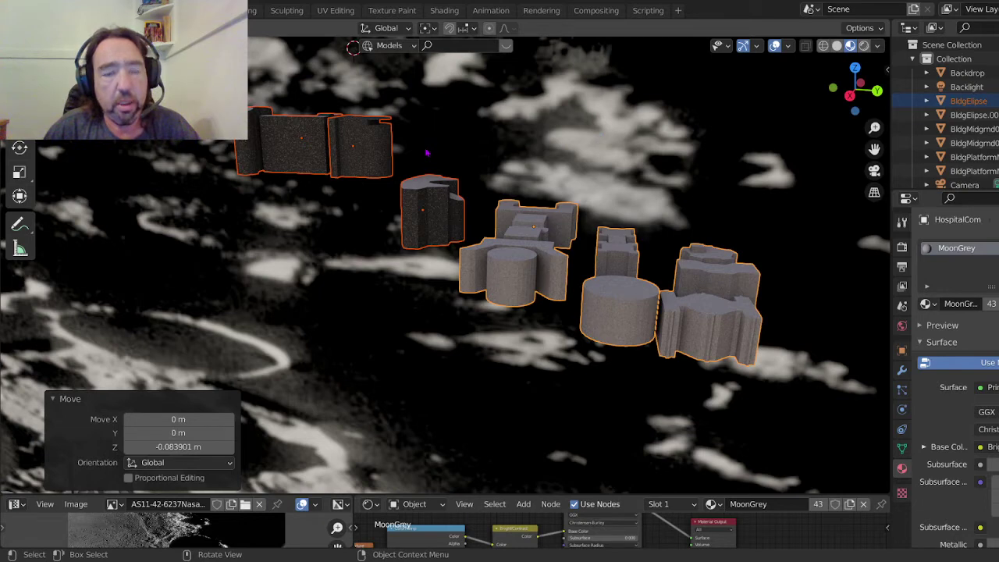
{"action": "scroll", "coordinate": [427, 153], "scroll_direction": "down", "scroll_amount": 2}
{"action": "key", "text": "KP_3"}
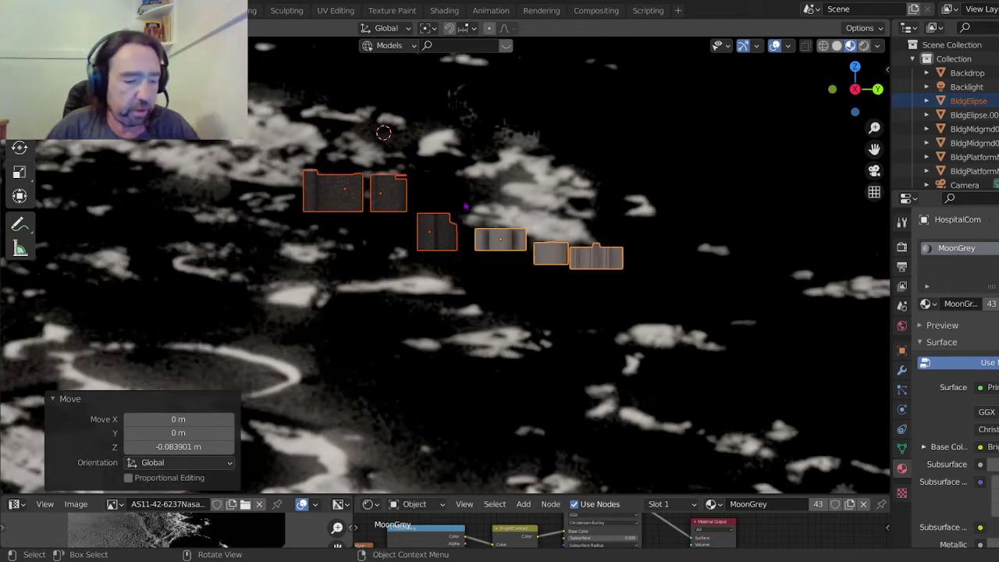
{"action": "key", "text": "ctrl+z"}
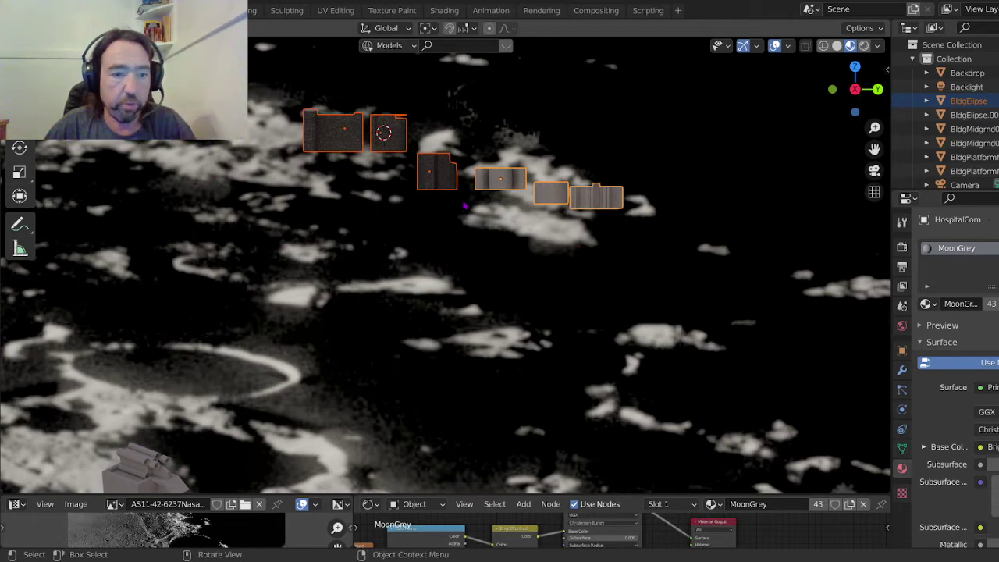
Examine the placement of the models across the lunar backdrop, up to the three-building cluster below the far horizon.
{"action": "scroll", "coordinate": [490, 295], "scroll_direction": "down", "scroll_amount": 5}
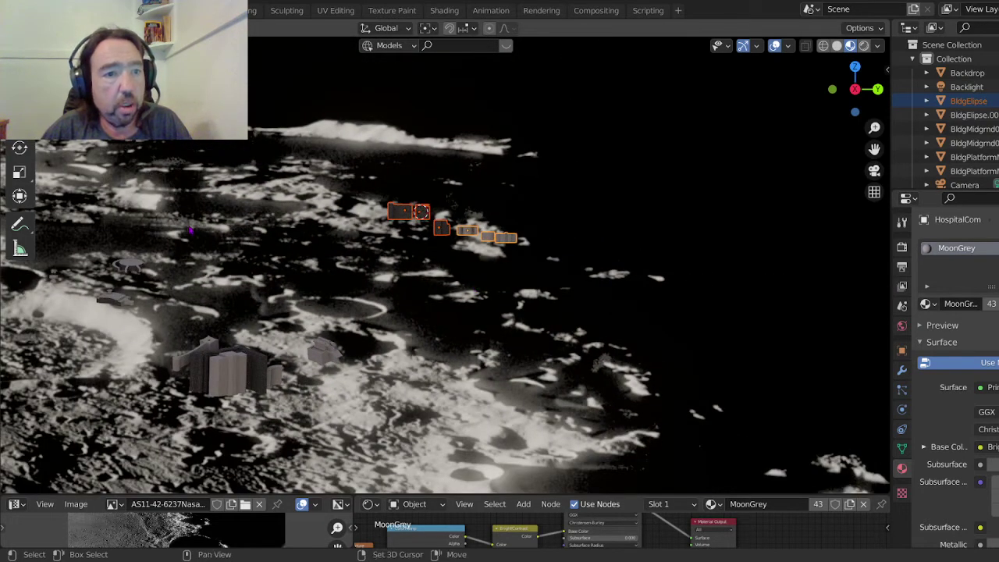
{"action": "middle_click_drag", "start_coordinate": [335, 256], "coordinate": [564, 232], "text": "shift"}
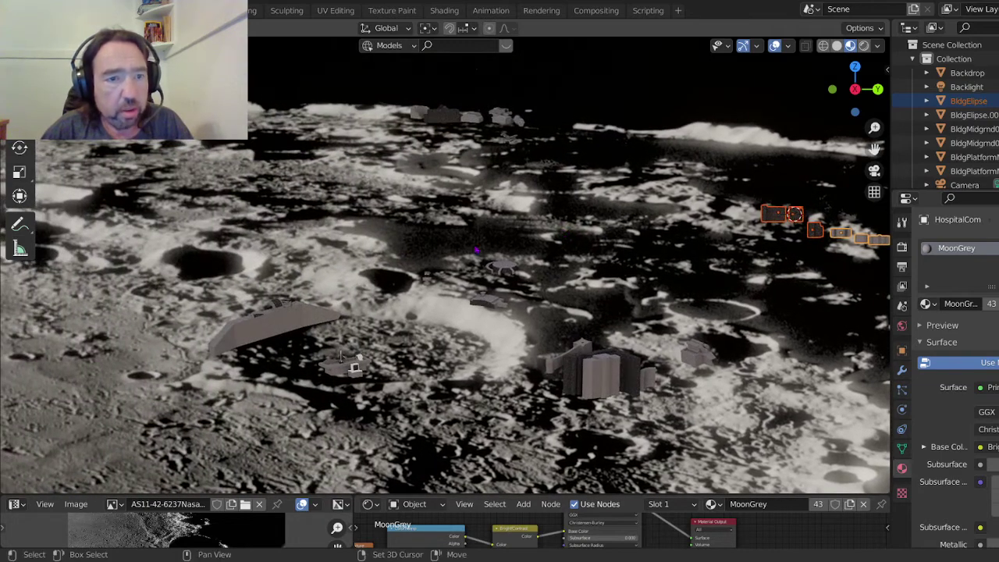
{"action": "middle_click_drag", "start_coordinate": [321, 255], "coordinate": [437, 247], "text": "shift"}
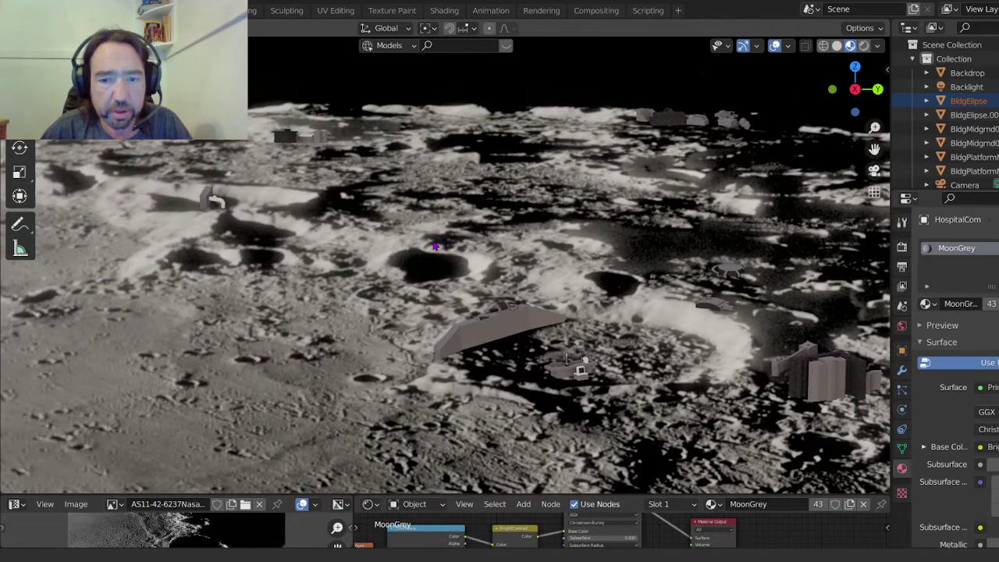
{"action": "middle_click_drag", "start_coordinate": [205, 229], "coordinate": [297, 232], "text": "shift"}
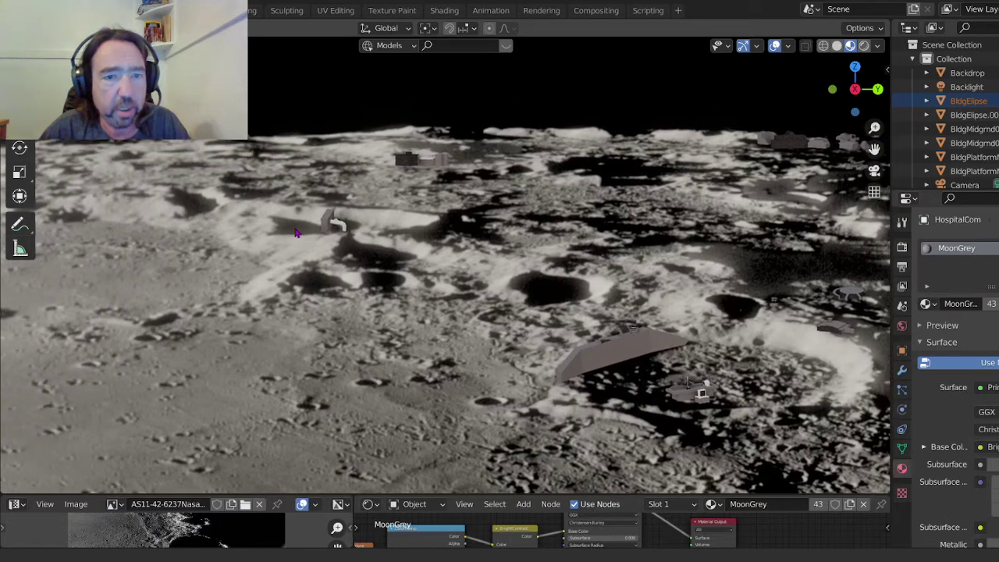
{"action": "scroll", "coordinate": [439, 160], "scroll_direction": "up", "scroll_amount": 4}
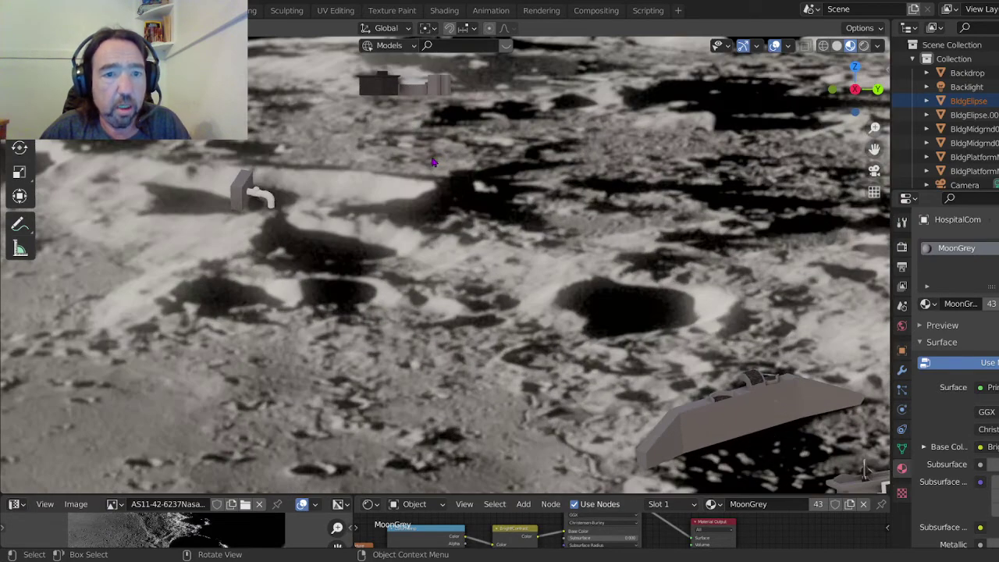
{"action": "middle_click_drag", "start_coordinate": [373, 109], "coordinate": [343, 224], "text": "shift"}
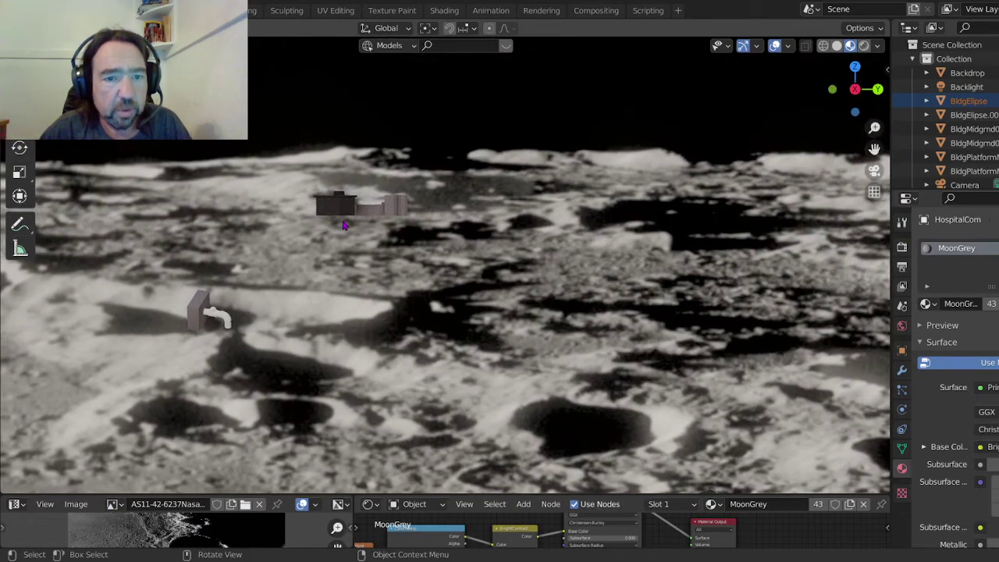
{"action": "scroll", "coordinate": [343, 225], "scroll_direction": "up", "scroll_amount": 2}
{"action": "middle_click_drag", "start_coordinate": [421, 240], "coordinate": [464, 276], "text": "shift"}
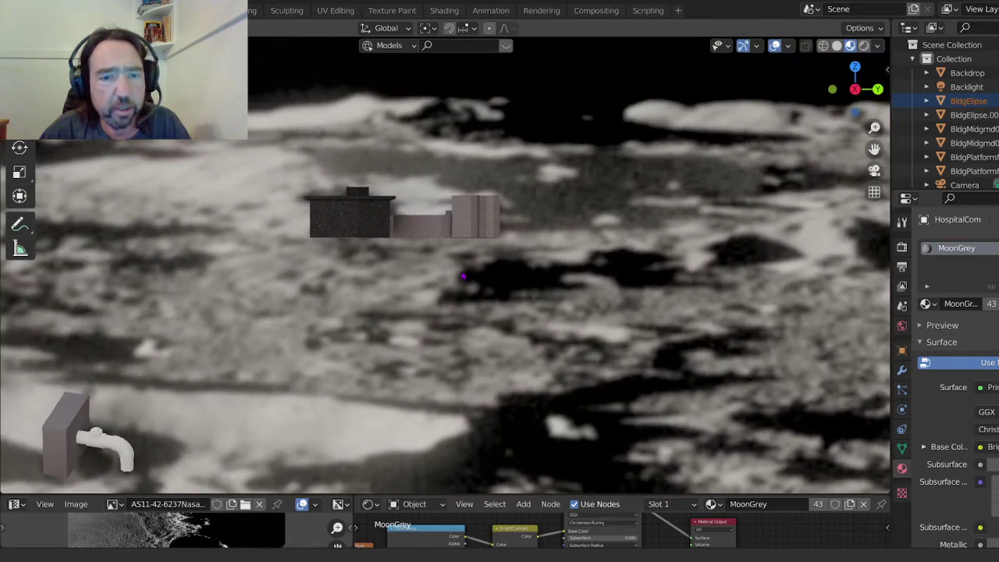
{"action": "scroll", "coordinate": [431, 271], "scroll_direction": "up", "scroll_amount": 3}
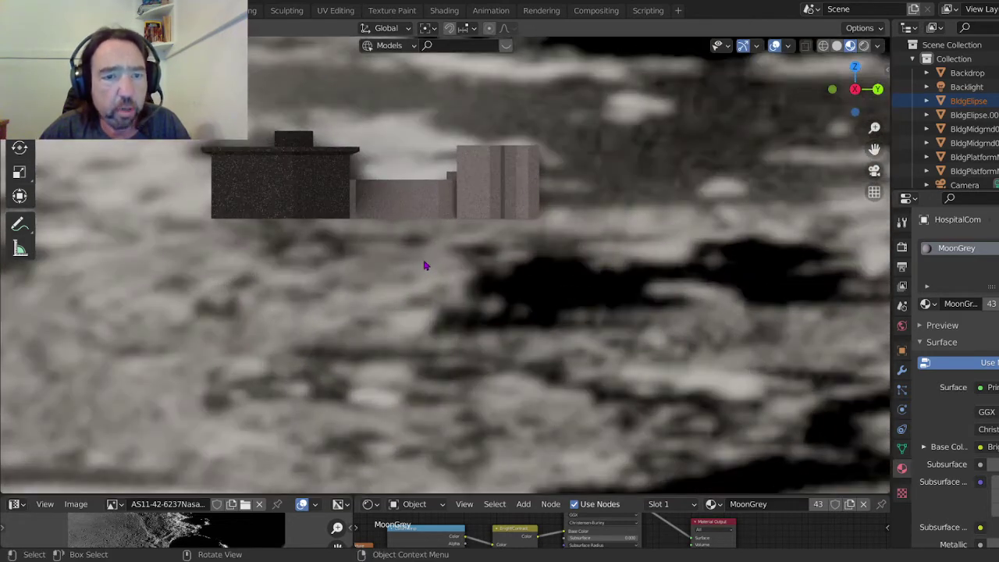
Try to move the dark flat-roofed building and its two grey neighbours together about 0.114 m down along the Z axis.
{"action": "left_click", "coordinate": [480, 198]}
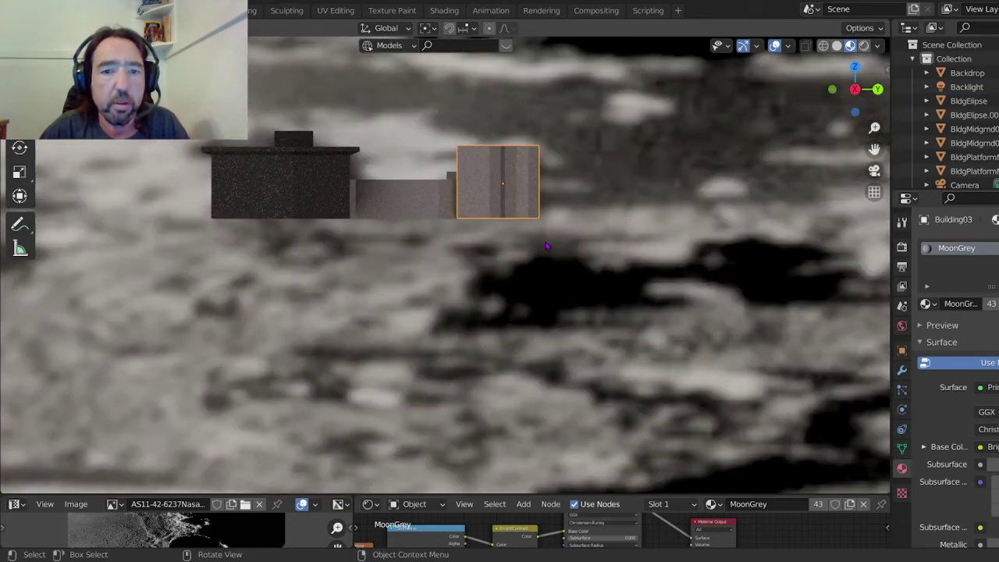
{"action": "middle_click_drag", "start_coordinate": [547, 247], "coordinate": [452, 275]}
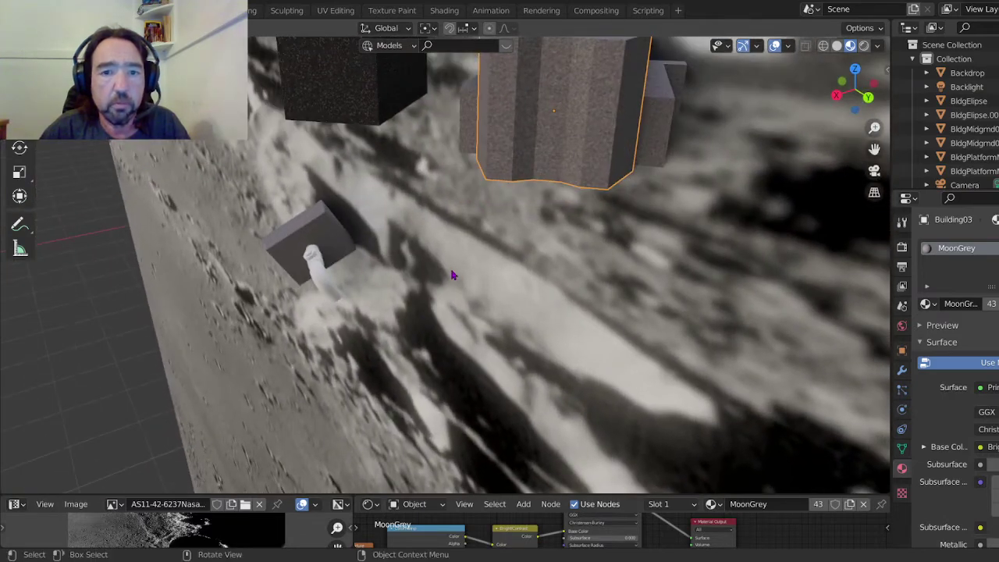
{"action": "scroll", "coordinate": [452, 275], "scroll_direction": "down", "scroll_amount": 4}
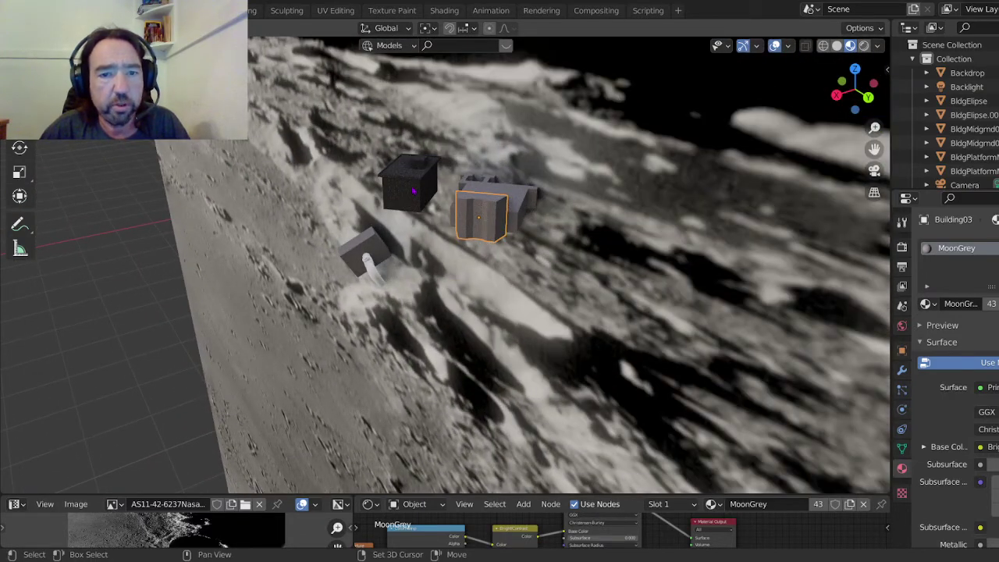
{"action": "left_click", "coordinate": [414, 191], "text": "shift"}
{"action": "left_click", "coordinate": [519, 205], "text": "shift"}
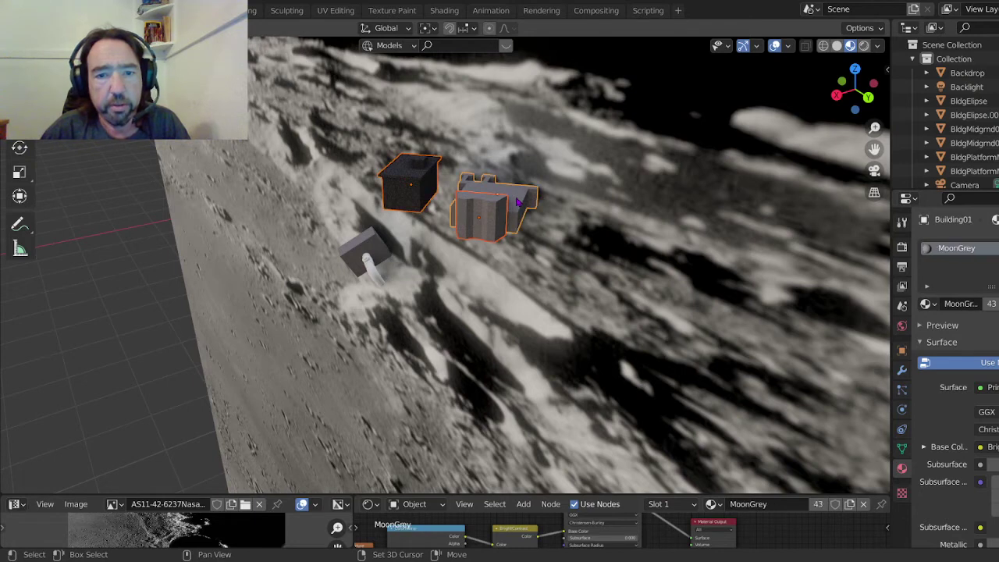
{"action": "key", "text": "KP_3"}
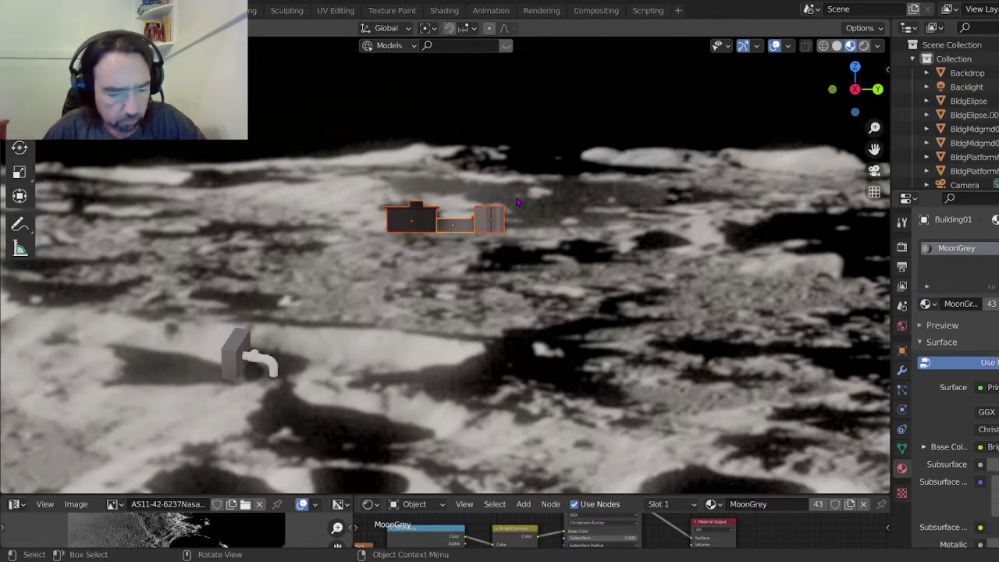
{"action": "key", "text": "g"}
{"action": "key", "text": "z"}
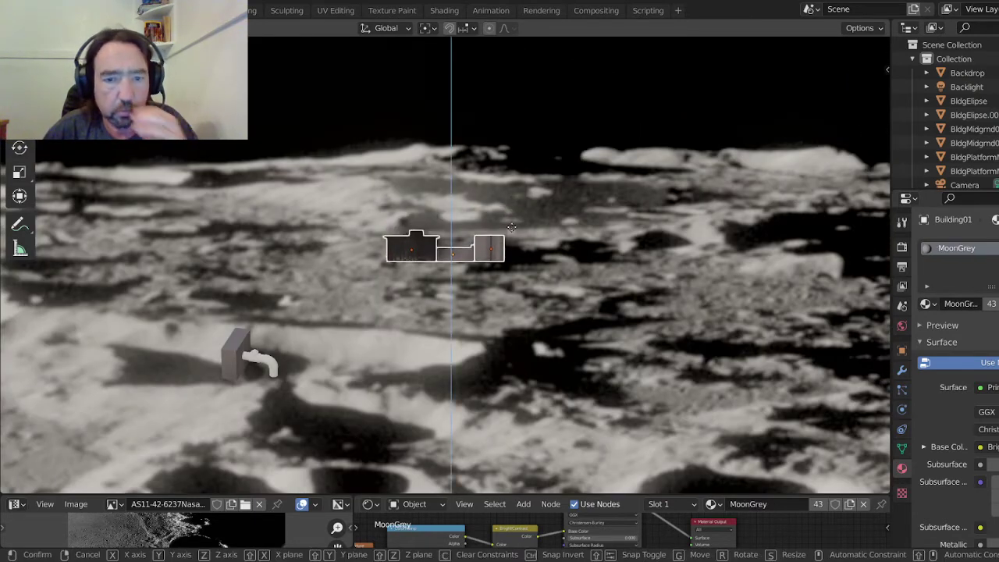
{"action": "left_click", "coordinate": [495, 269]}
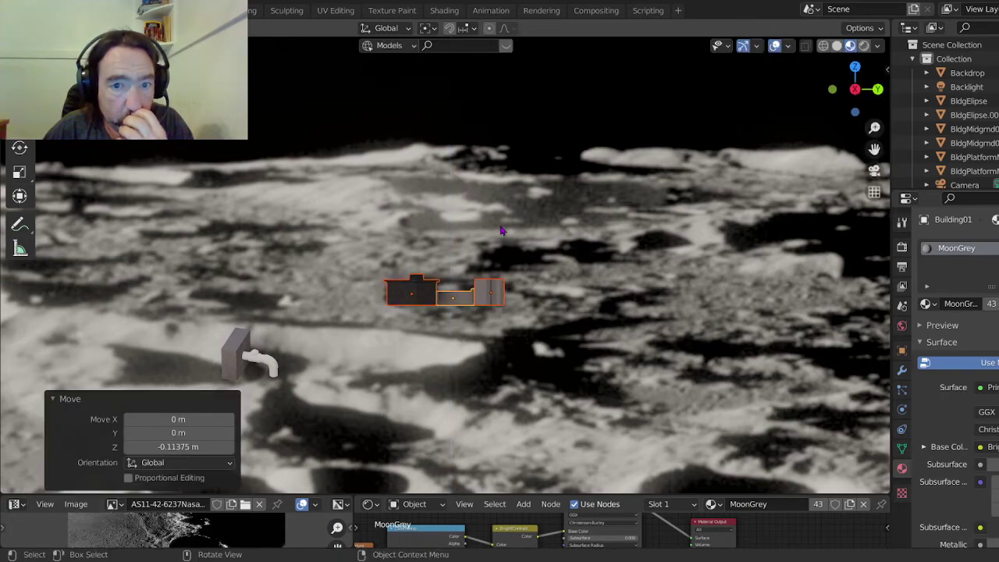
{"action": "mouse_move", "coordinate": [503, 252]}
{"action": "middle_mouse_down"}
{"action": "mouse_move", "coordinate": [490, 266]}
{"action": "mouse_move", "coordinate": [521, 251]}
{"action": "middle_mouse_up"}
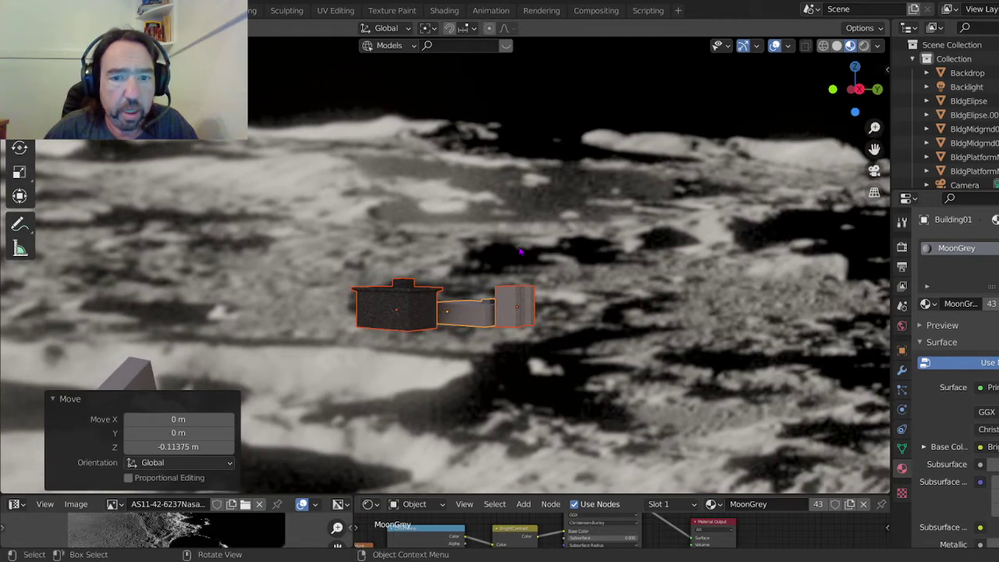
{"action": "key", "text": "ctrl"}
{"action": "key", "text": "ctrl+z"}
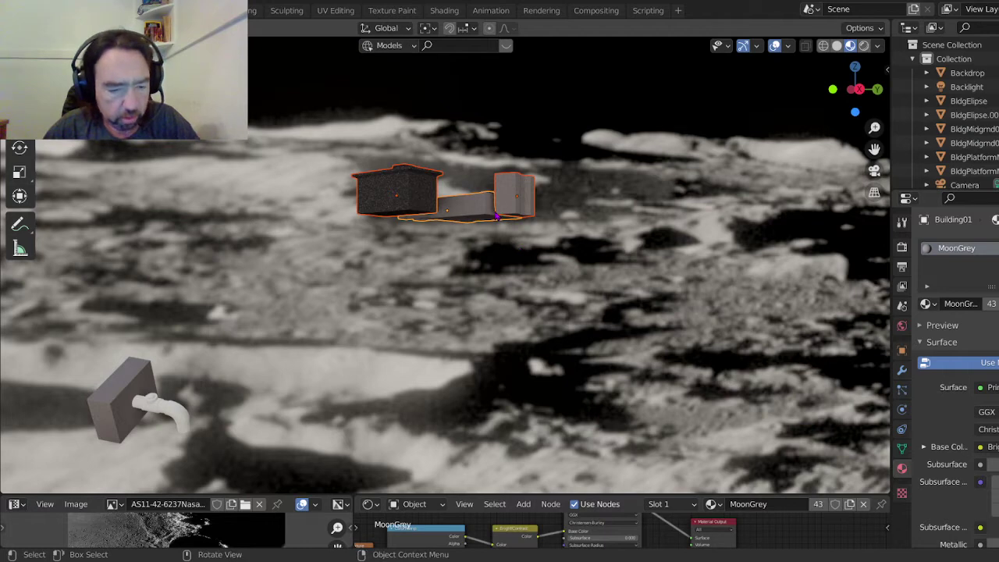
Try to lower the same three-building cluster by about 0.071 m along the Z axis.
{"action": "key", "text": "g"}
{"action": "key", "text": "z"}
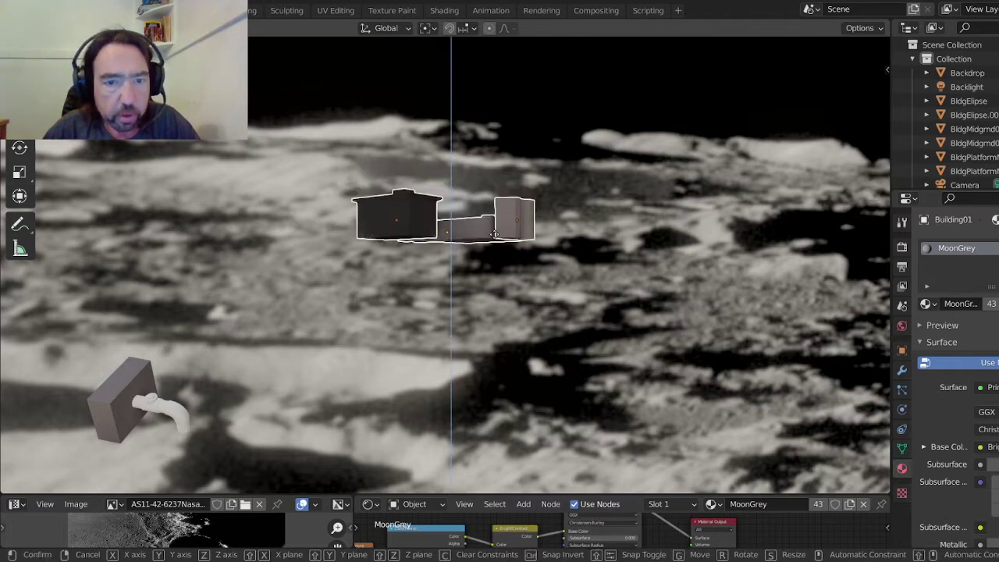
{"action": "left_click", "coordinate": [449, 311]}
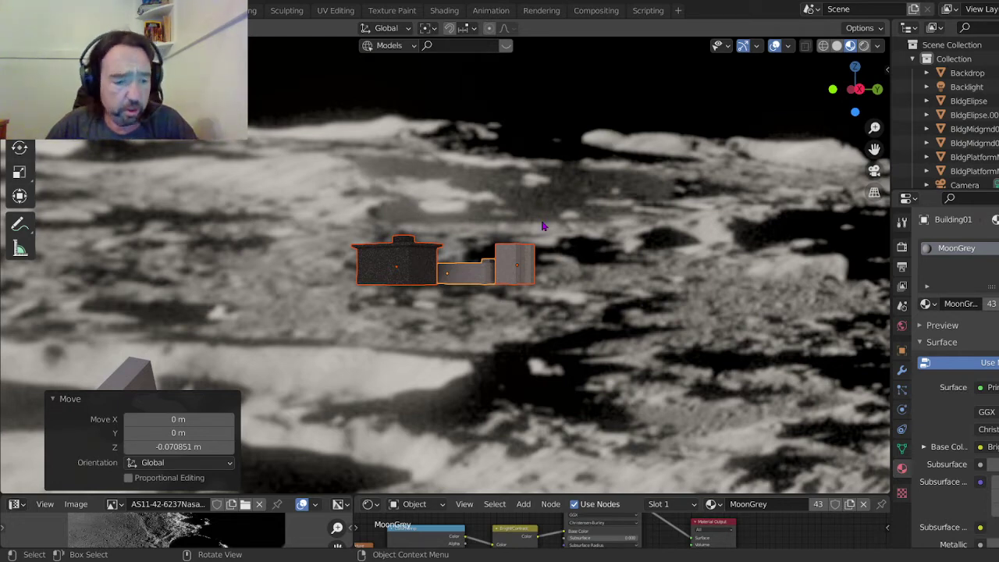
{"action": "key", "text": "ctrl+z"}
Try to move the wall block with the bent white pipe down along the Z axis toward the craters.
{"action": "scroll", "coordinate": [455, 367], "scroll_direction": "down", "scroll_amount": 3}
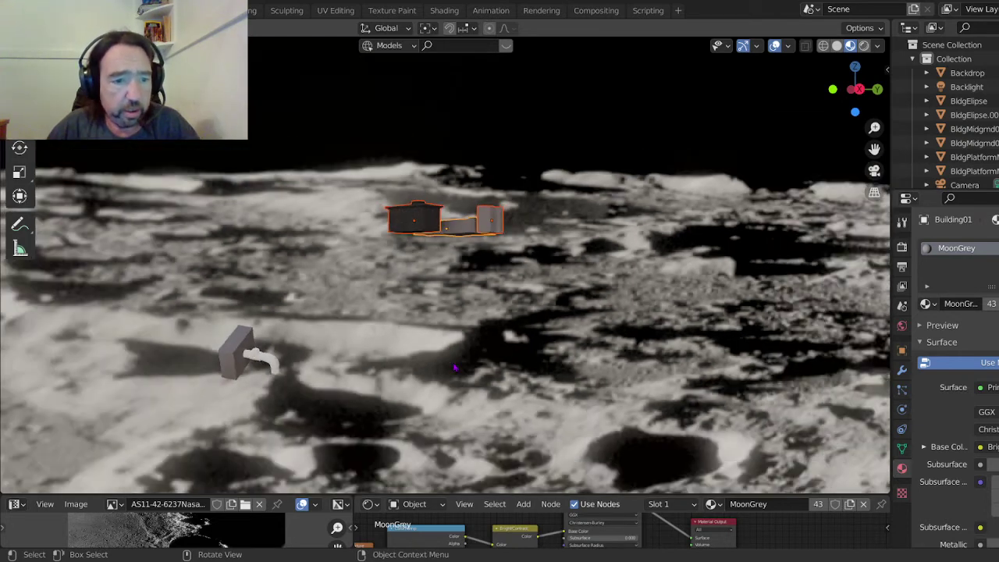
{"action": "middle_click_drag", "start_coordinate": [439, 415], "coordinate": [530, 409], "text": "shift"}
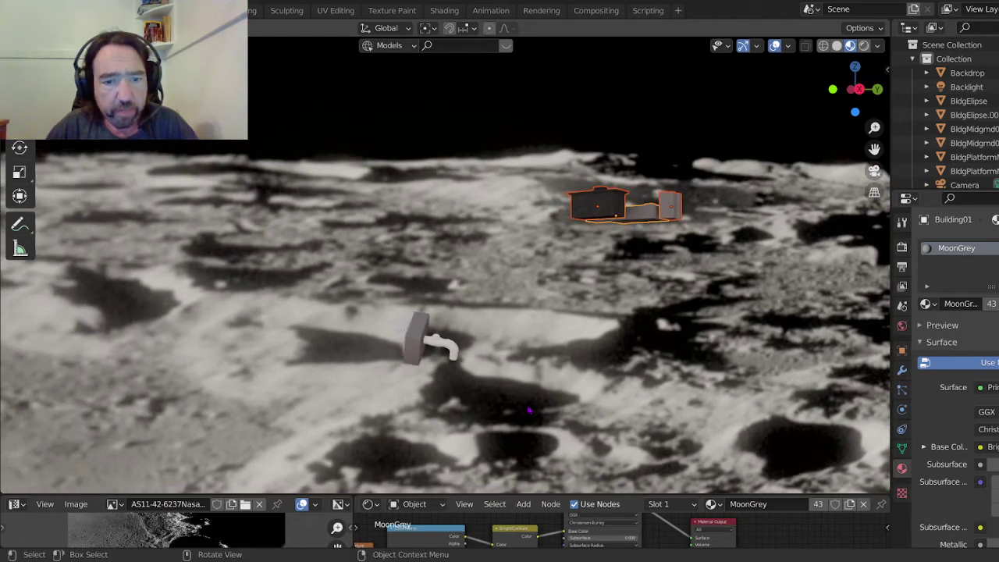
{"action": "left_click", "coordinate": [414, 358]}
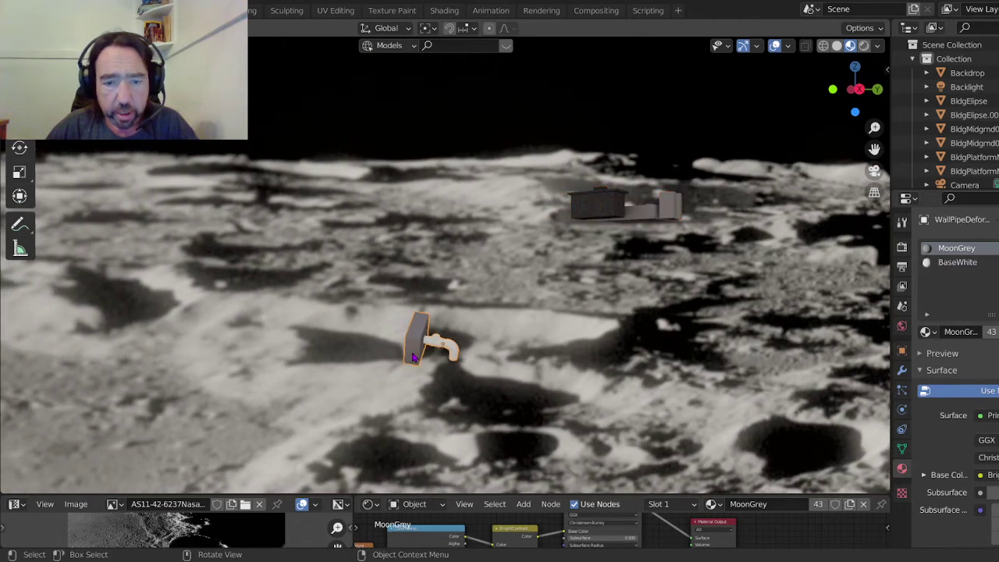
{"action": "middle_click_drag", "start_coordinate": [415, 357], "coordinate": [414, 357]}
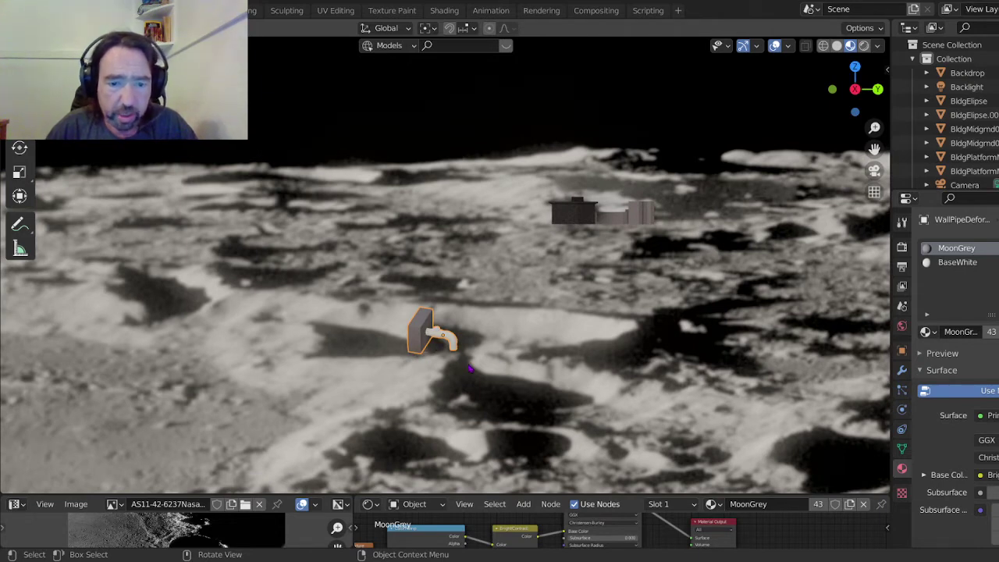
{"action": "key", "text": "g"}
{"action": "key", "text": "z"}
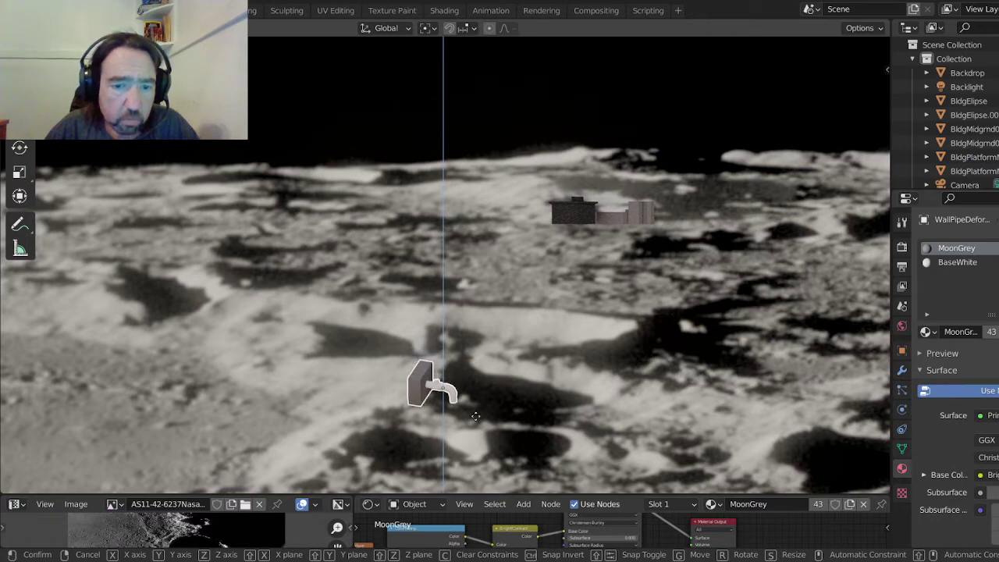
{"action": "key", "text": "Escape"}
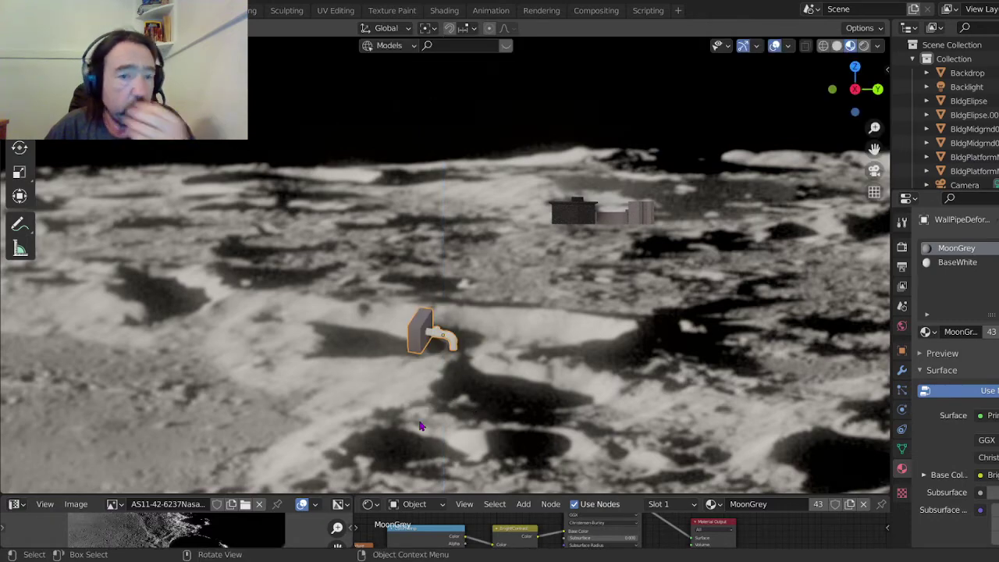
Examine how the midground and distant building models sit against the craters and terrain of the lunar backdrop.
{"action": "scroll", "coordinate": [328, 356], "scroll_direction": "down", "scroll_amount": 10}
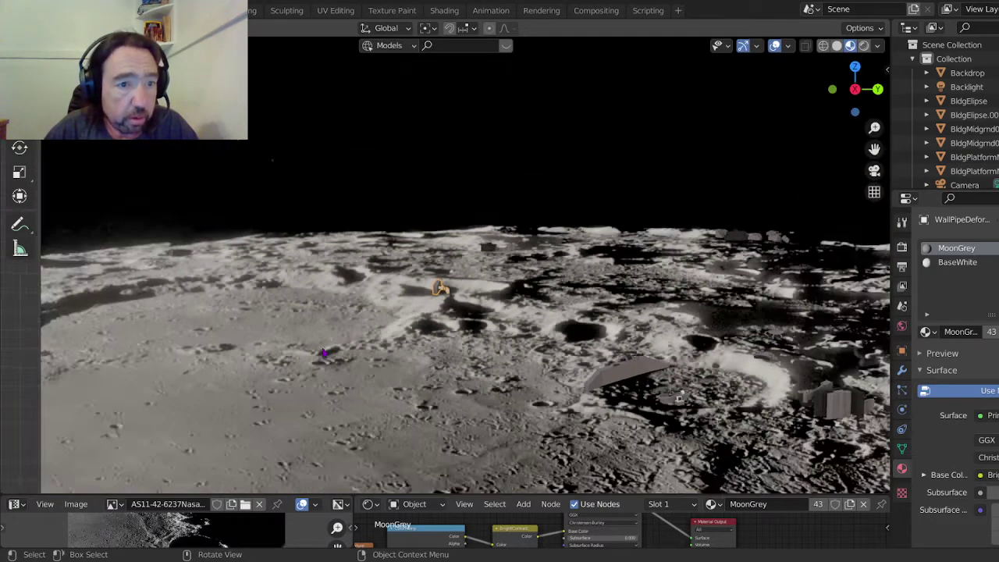
{"action": "middle_click_drag", "start_coordinate": [441, 285], "coordinate": [399, 228]}
{"action": "scroll", "coordinate": [405, 262], "scroll_direction": "up", "scroll_amount": 5}
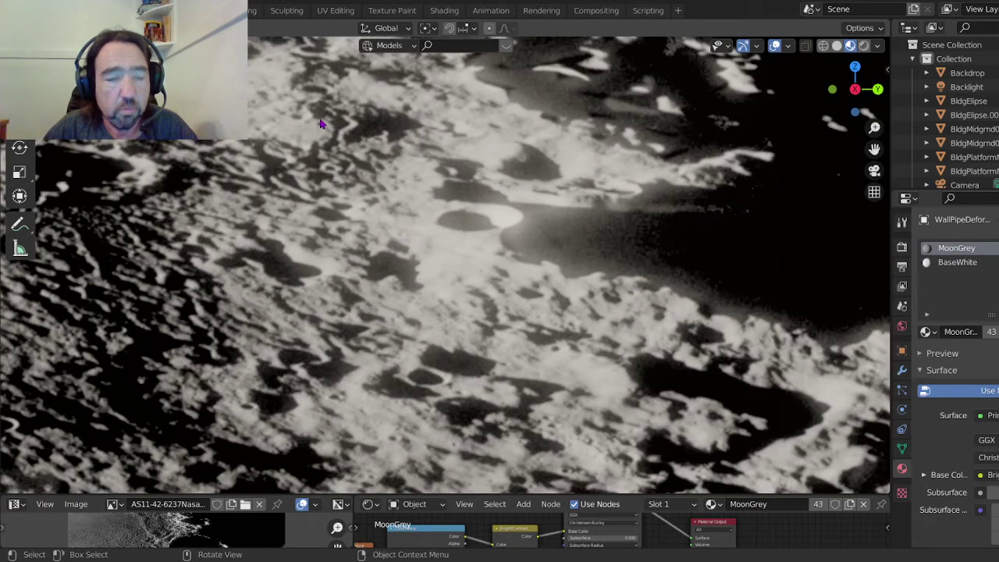
{"action": "middle_click_drag", "start_coordinate": [320, 123], "coordinate": [359, 324]}
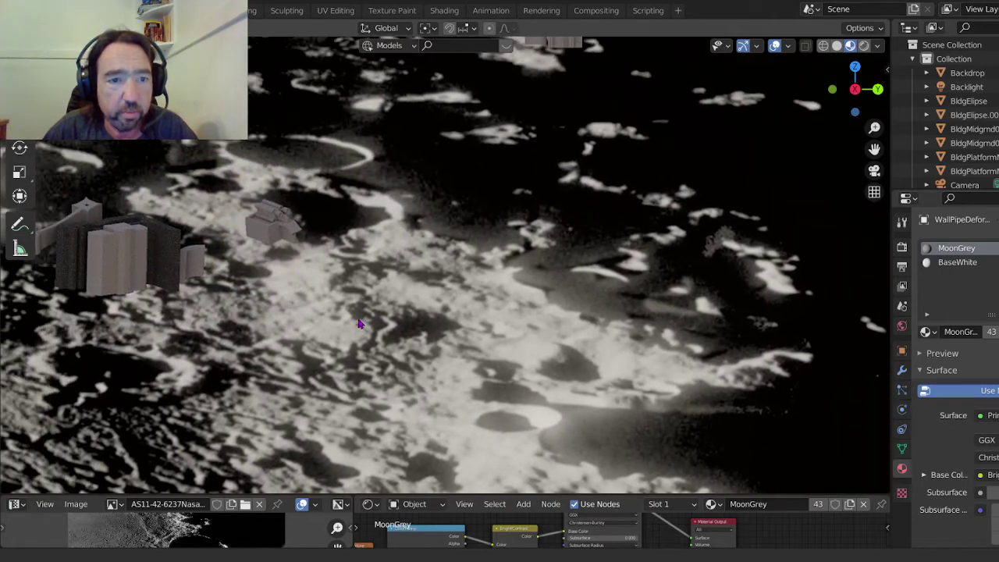
{"action": "middle_click_drag", "start_coordinate": [433, 208], "coordinate": [488, 270]}
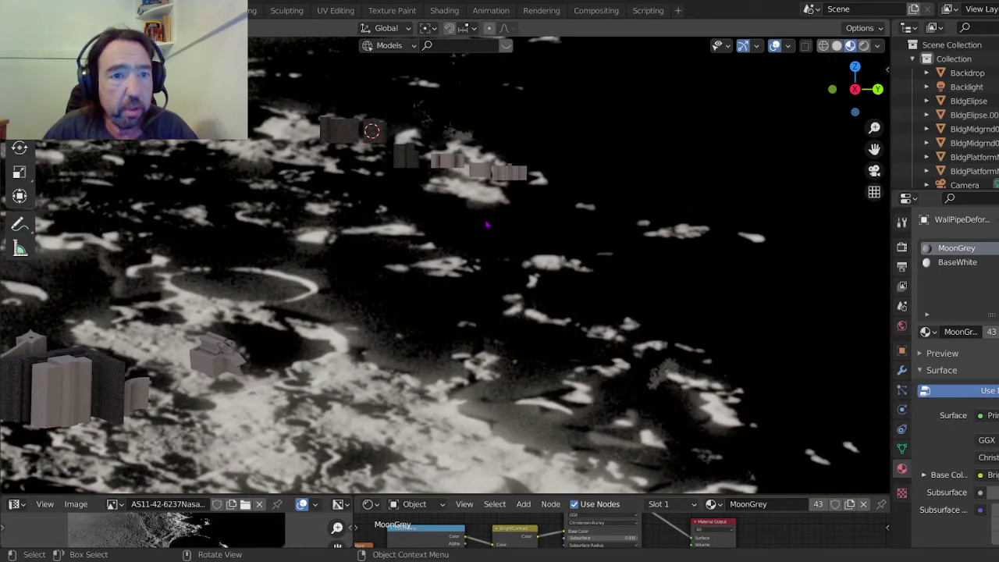
{"action": "middle_click_drag", "start_coordinate": [206, 150], "coordinate": [493, 199]}
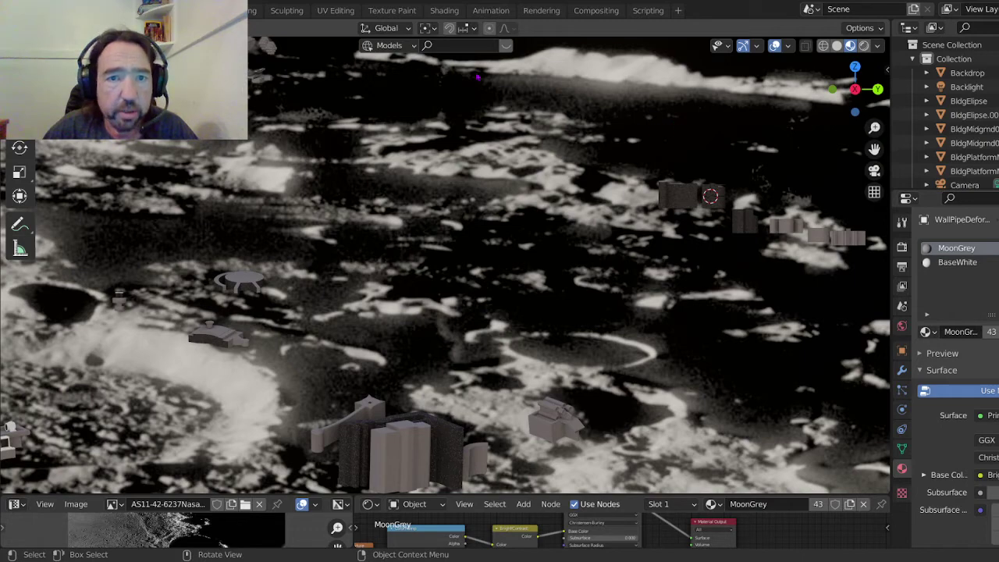
Locate the separate textured lunar terrain mesh away from the backdrop, select it, and inspect it in perspective.
{"action": "middle_click_drag", "start_coordinate": [414, 87], "coordinate": [414, 278]}
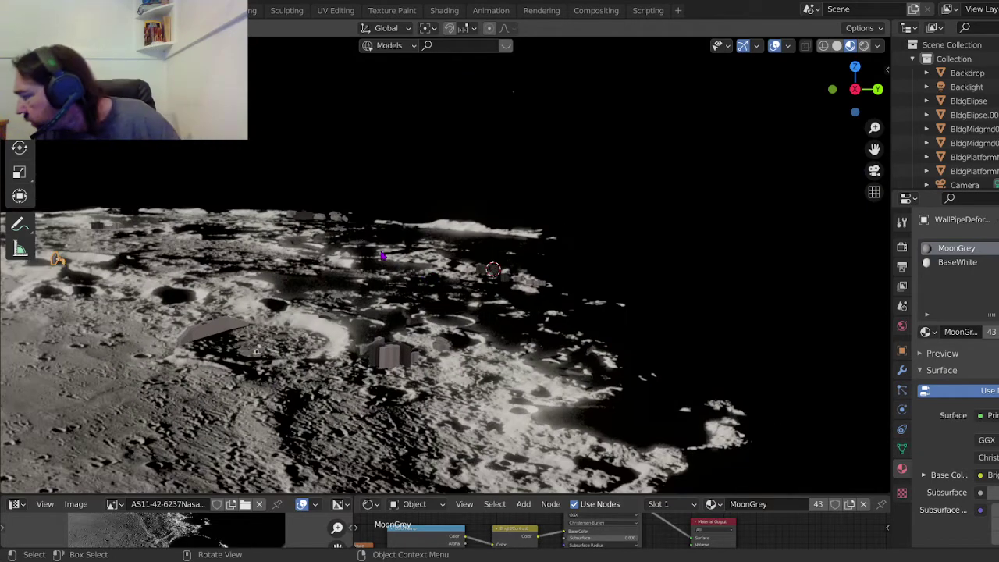
{"action": "key", "text": "KP_0"}
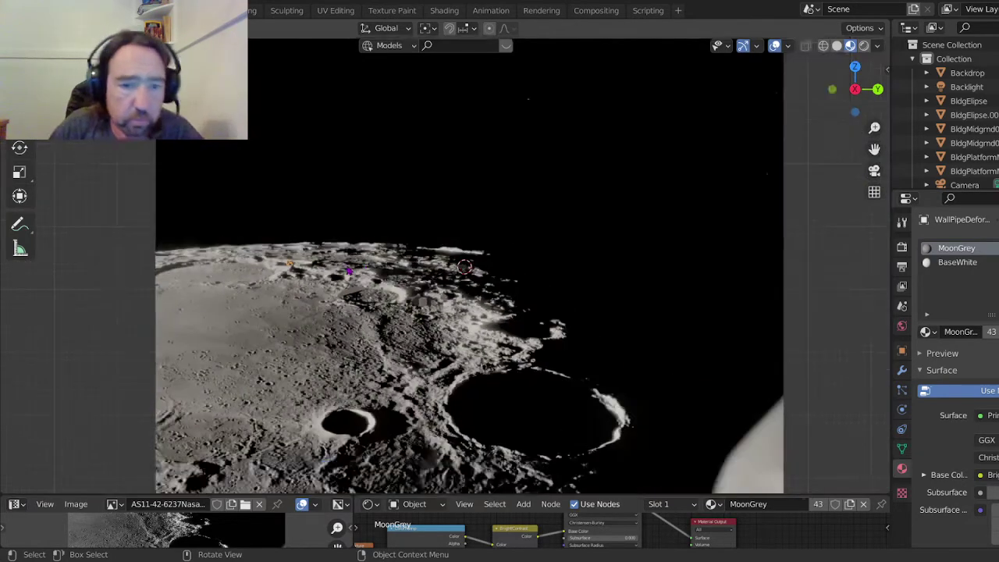
{"action": "scroll", "coordinate": [348, 275], "scroll_direction": "down", "scroll_amount": 3}
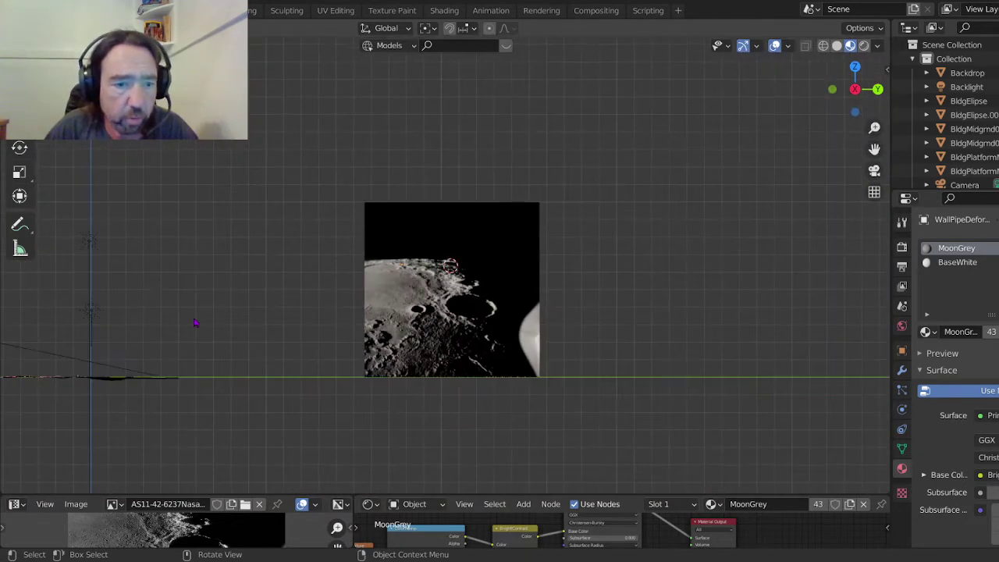
{"action": "middle_click_drag", "start_coordinate": [195, 322], "coordinate": [598, 329], "text": "shift"}
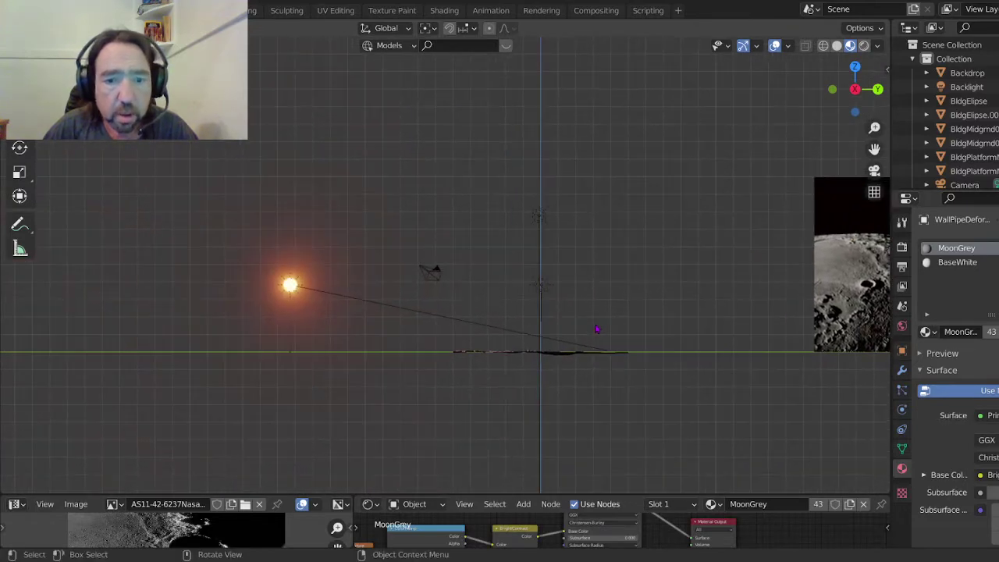
{"action": "left_click", "coordinate": [511, 355]}
{"action": "middle_click_drag", "start_coordinate": [511, 356], "coordinate": [426, 219]}
{"action": "scroll", "coordinate": [523, 372], "scroll_direction": "up", "scroll_amount": 3}
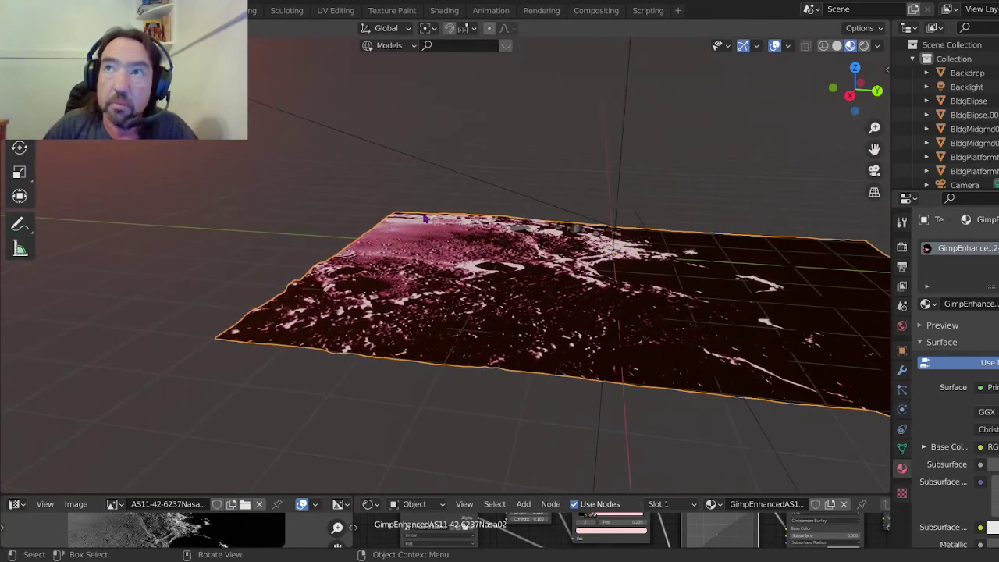
Examine the terrain mesh's craters and relief up close, and how the building models sit on its surface.
{"action": "scroll", "coordinate": [409, 266], "scroll_direction": "up", "scroll_amount": 3}
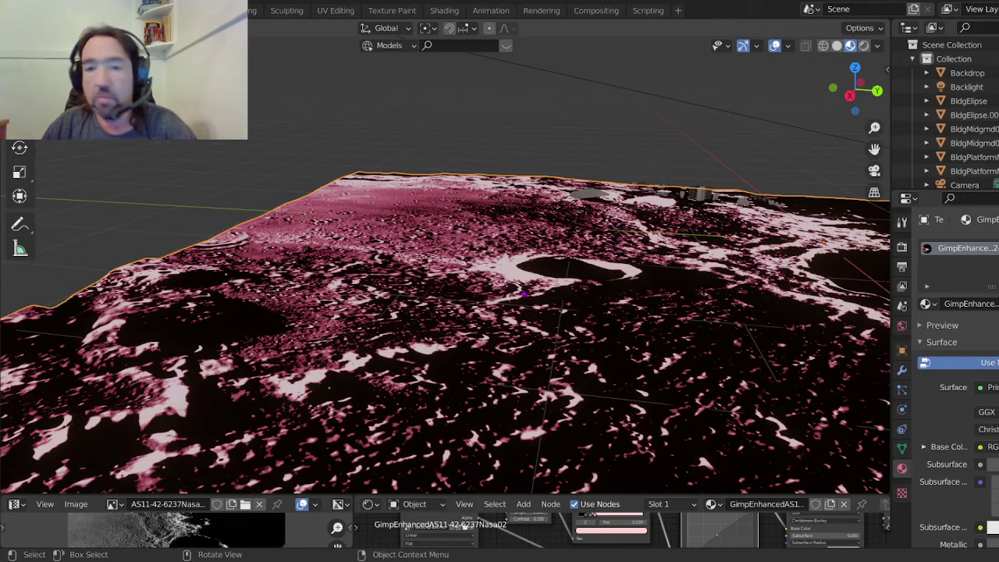
{"action": "scroll", "coordinate": [529, 399], "scroll_direction": "up", "scroll_amount": 2}
{"action": "scroll", "coordinate": [729, 306], "scroll_direction": "up", "scroll_amount": 2}
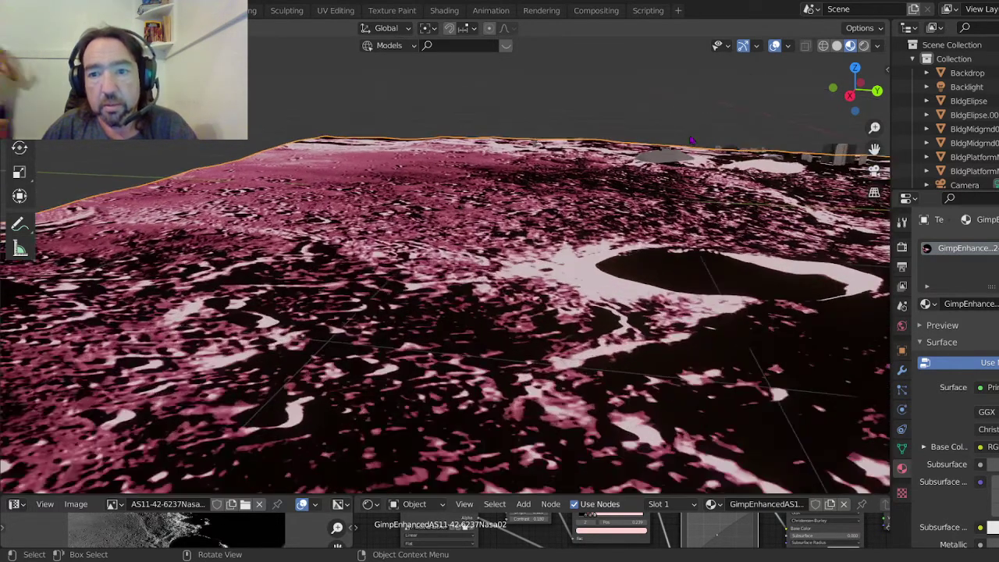
{"action": "scroll", "coordinate": [665, 233], "scroll_direction": "up", "scroll_amount": 3}
{"action": "middle_click_drag", "start_coordinate": [664, 233], "coordinate": [650, 305]}
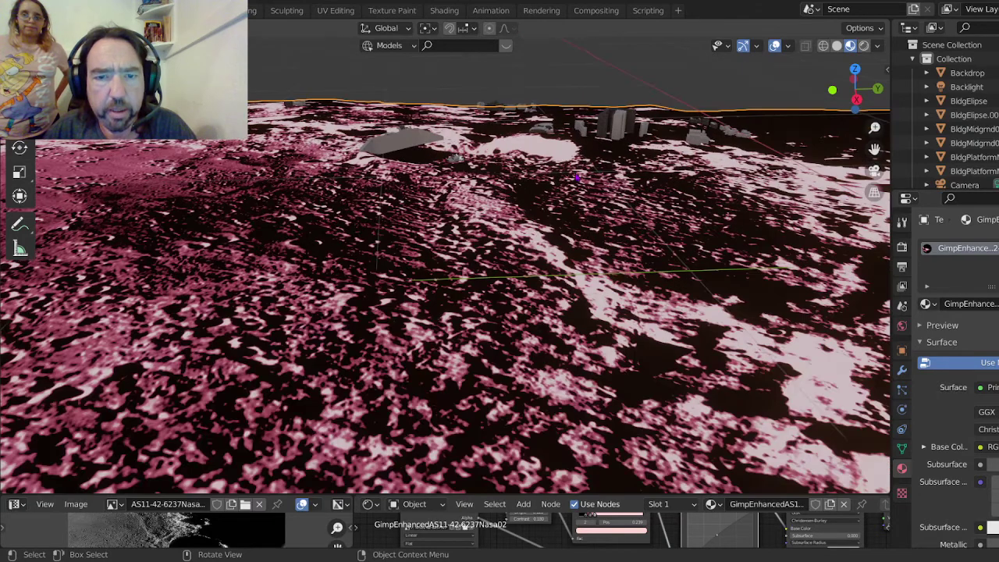
{"action": "scroll", "coordinate": [576, 178], "scroll_direction": "up", "scroll_amount": 3}
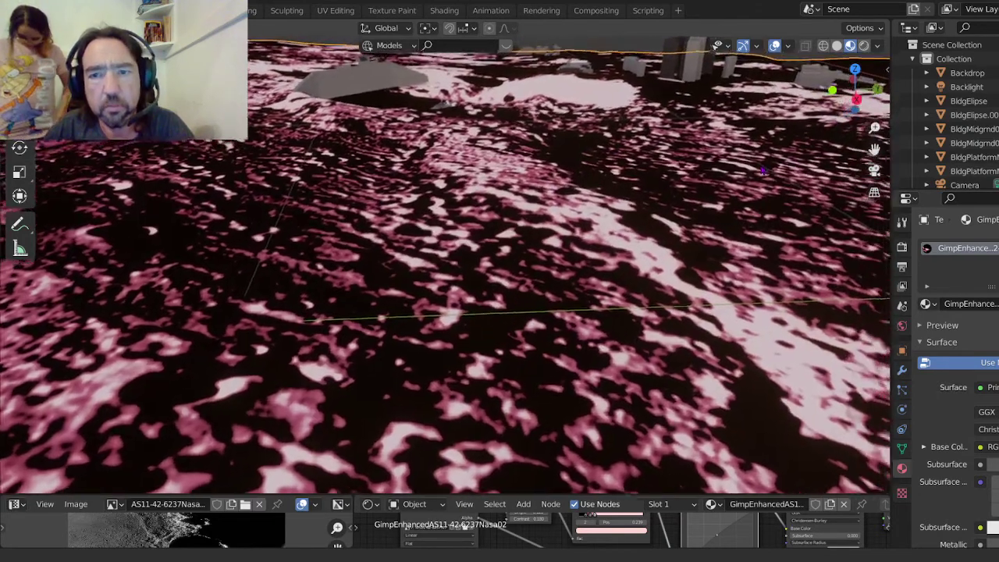
{"action": "middle_click_drag", "start_coordinate": [764, 171], "coordinate": [660, 239]}
{"action": "middle_click_drag", "start_coordinate": [565, 289], "coordinate": [394, 480]}
Inspect the midground models on the terrain individually: the dark tower block, the round platform and the low curved-roof building.
{"action": "left_click", "coordinate": [465, 101]}
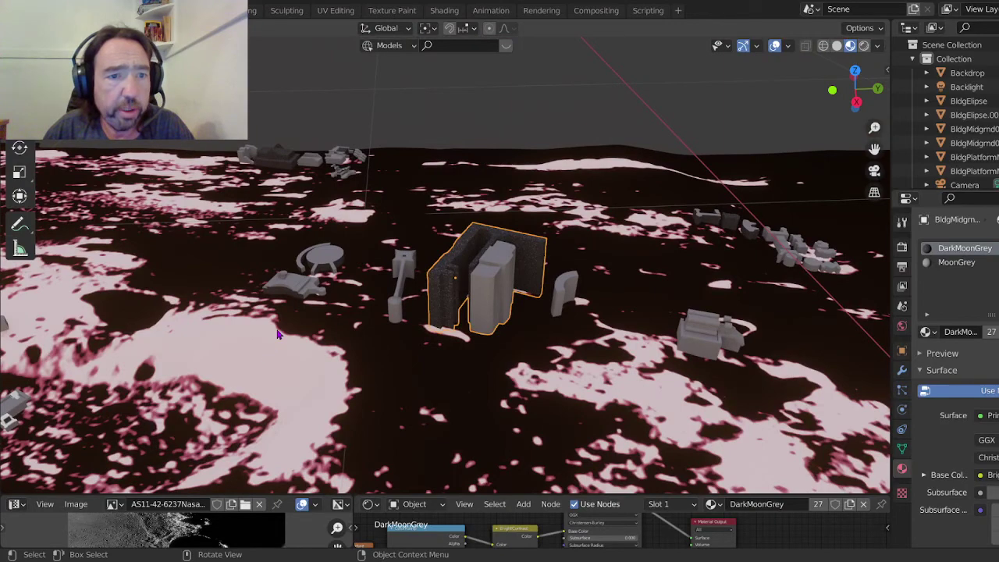
{"action": "scroll", "coordinate": [278, 334], "scroll_direction": "up", "scroll_amount": 4}
{"action": "middle_click_drag", "start_coordinate": [279, 334], "coordinate": [390, 305]}
{"action": "left_click", "coordinate": [412, 305]}
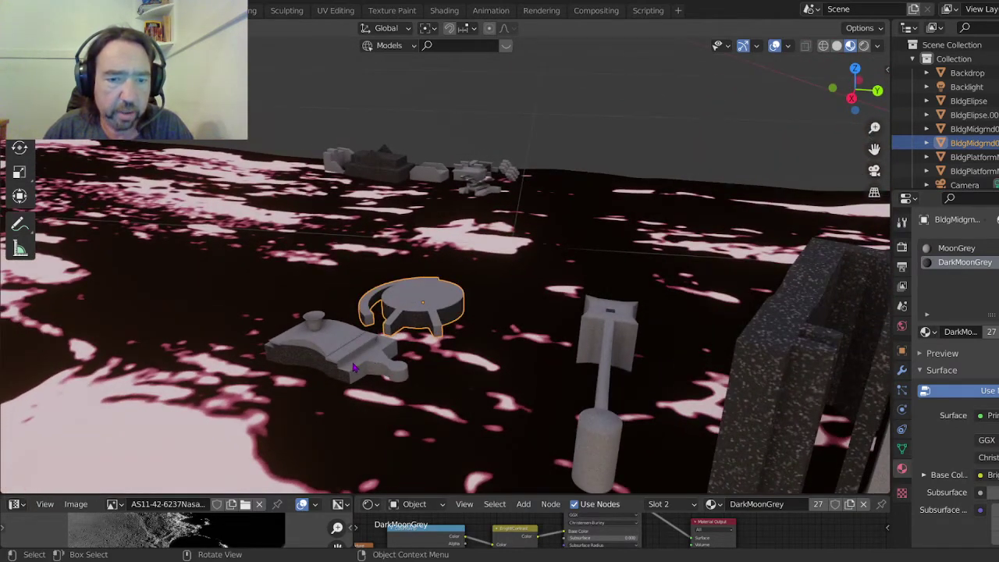
{"action": "left_click", "coordinate": [353, 363]}
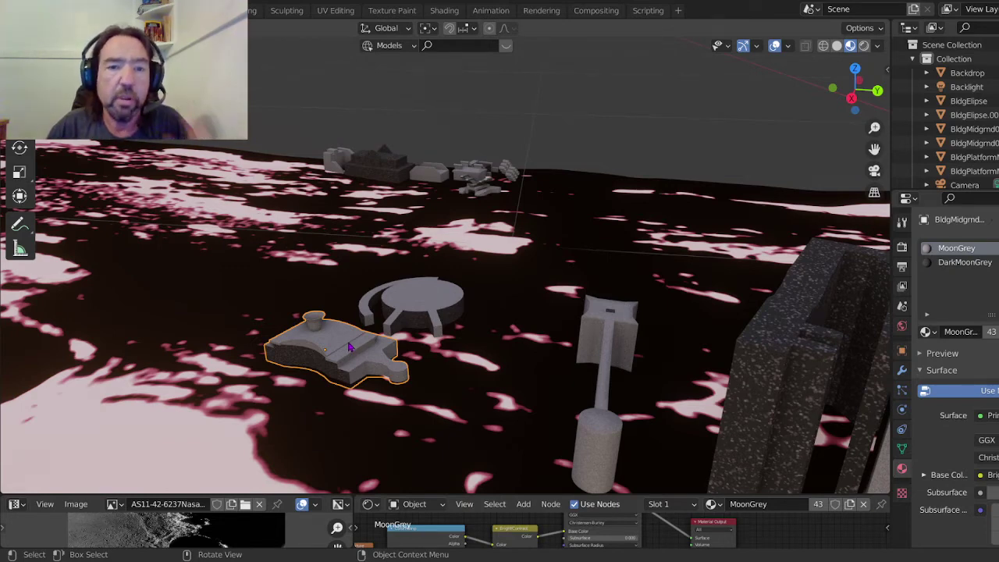
{"action": "scroll", "coordinate": [419, 190], "scroll_direction": "up", "scroll_amount": 4}
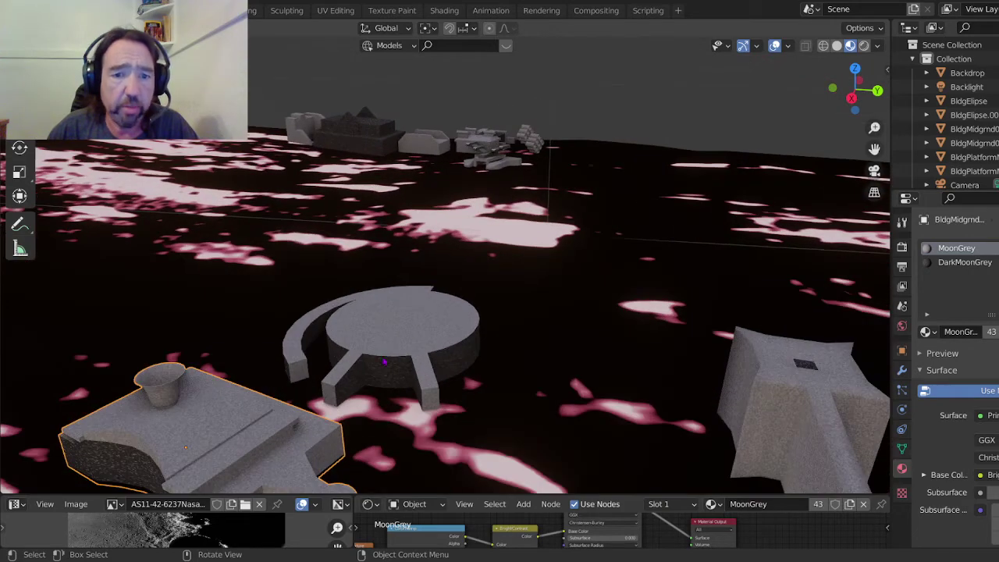
Try to raise the distant spaceship platform, cylinder cluster and background buildings together by about 0.069 m along the Z axis.
{"action": "middle_click_drag", "start_coordinate": [419, 190], "coordinate": [363, 267], "text": "shift"}
{"action": "scroll", "coordinate": [390, 205], "scroll_direction": "up", "scroll_amount": 3}
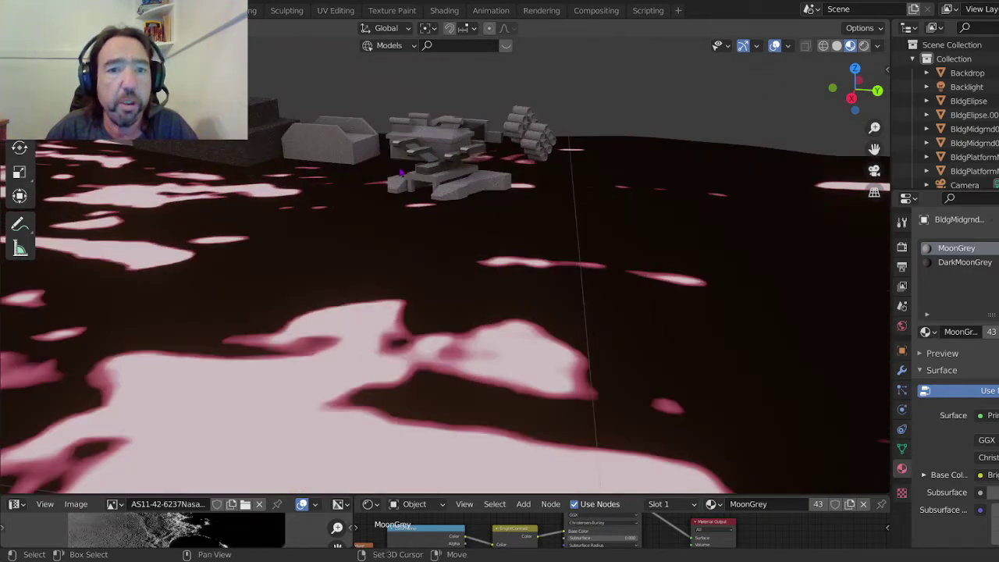
{"action": "scroll", "coordinate": [406, 195], "scroll_direction": "up", "scroll_amount": 3}
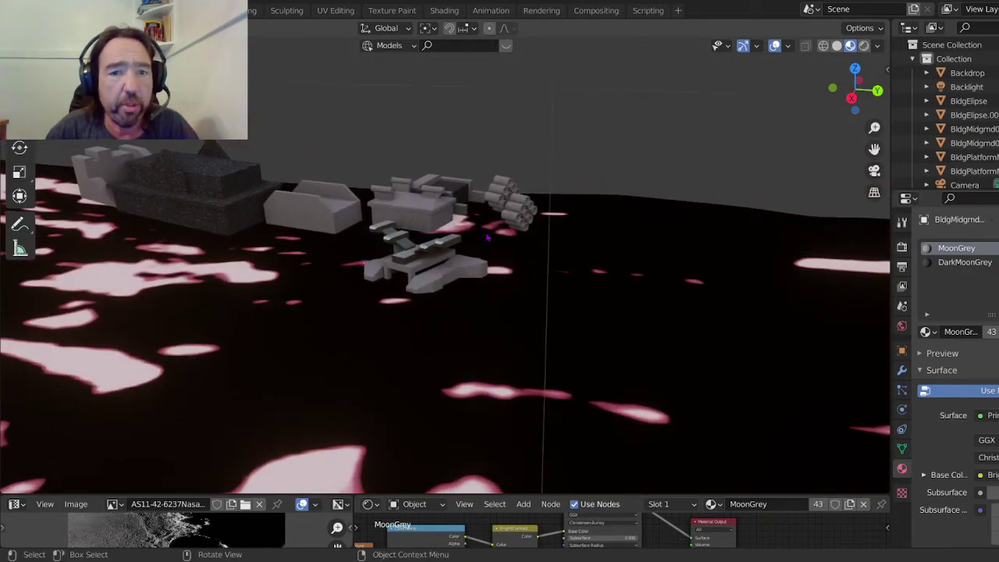
{"action": "left_click", "coordinate": [518, 217]}
{"action": "middle_click_drag", "start_coordinate": [519, 218], "coordinate": [467, 264]}
{"action": "left_click", "coordinate": [463, 269]}
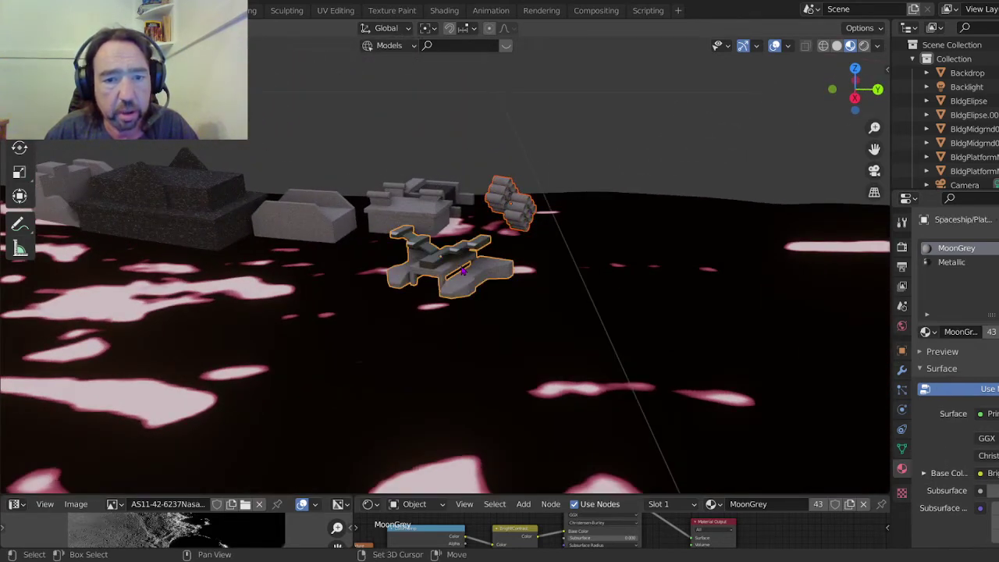
{"action": "left_click", "coordinate": [407, 219], "text": "shift"}
{"action": "left_click", "coordinate": [332, 223], "text": "shift"}
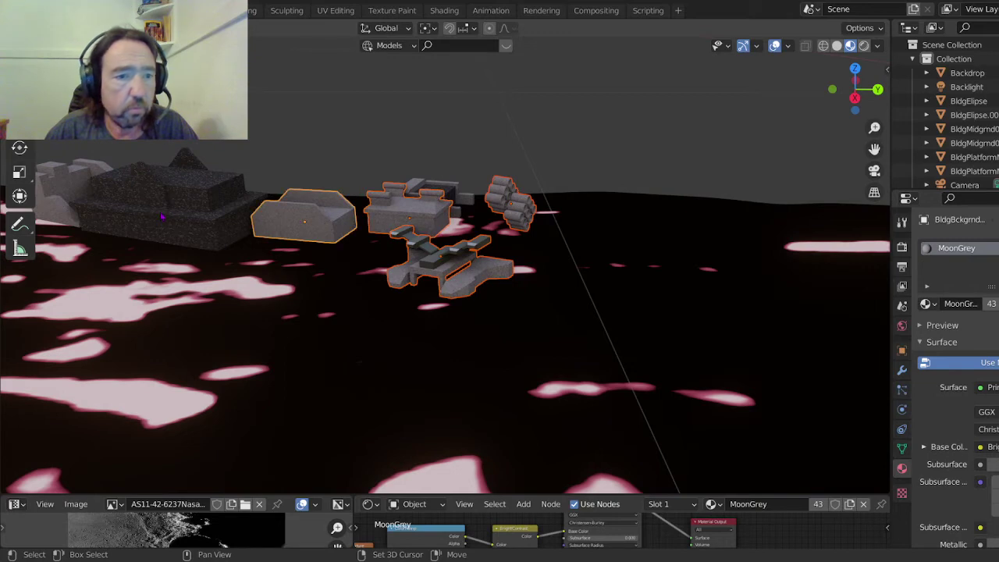
{"action": "left_click", "coordinate": [161, 218], "text": "shift"}
{"action": "middle_click_drag", "start_coordinate": [68, 188], "coordinate": [114, 201]}
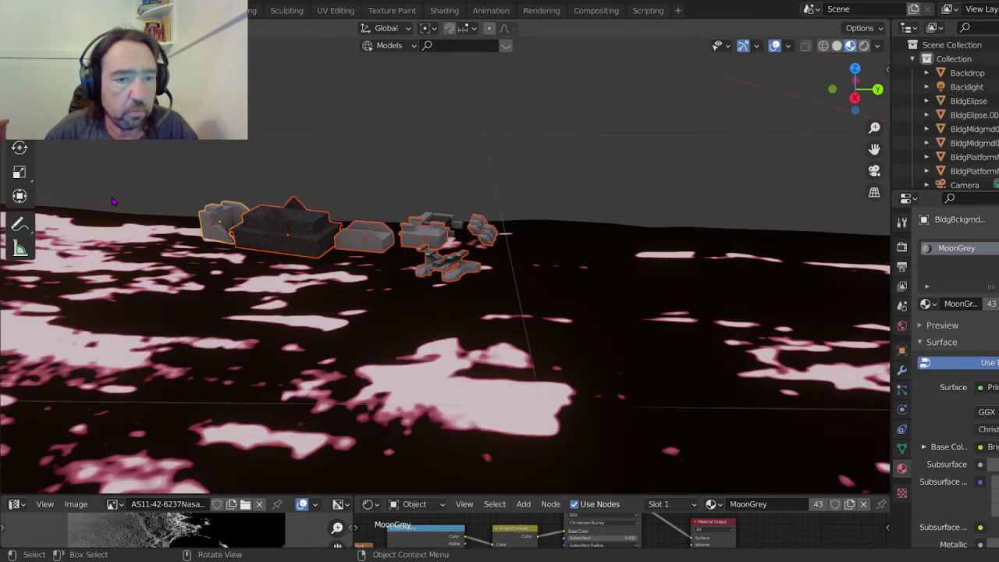
{"action": "key", "text": "g"}
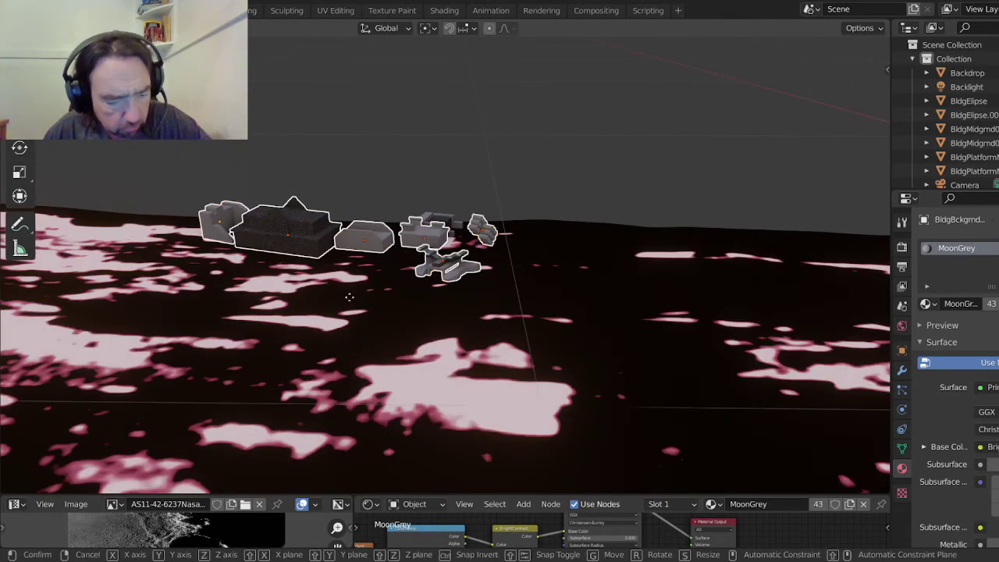
{"action": "key", "text": "z"}
{"action": "left_click", "coordinate": [357, 247]}
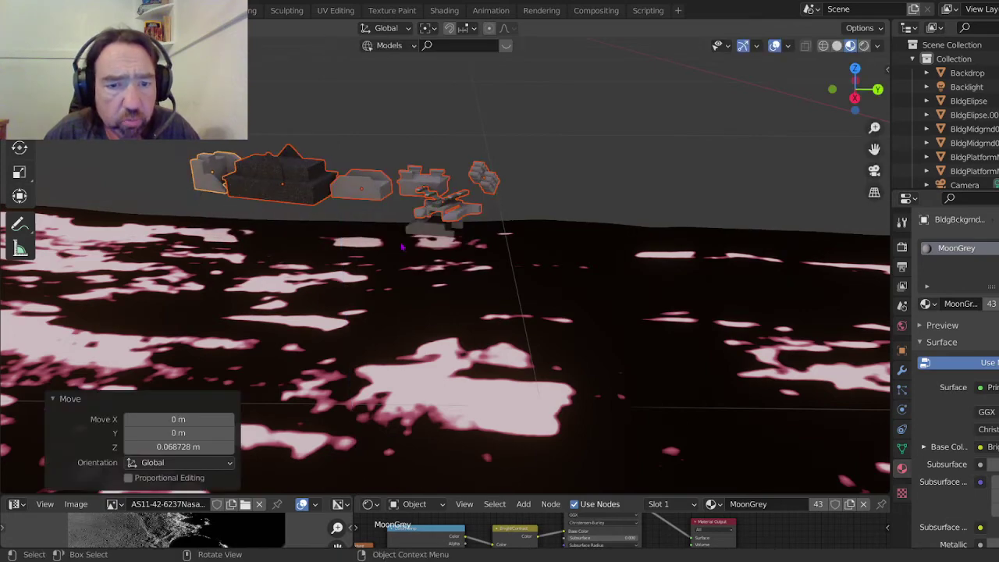
{"action": "mouse_move", "coordinate": [442, 258]}
{"action": "middle_mouse_down"}
{"action": "mouse_move", "coordinate": [390, 275]}
{"action": "mouse_move", "coordinate": [428, 279]}
{"action": "mouse_move", "coordinate": [450, 269]}
{"action": "middle_mouse_up"}
{"action": "key", "text": "ctrl+z"}
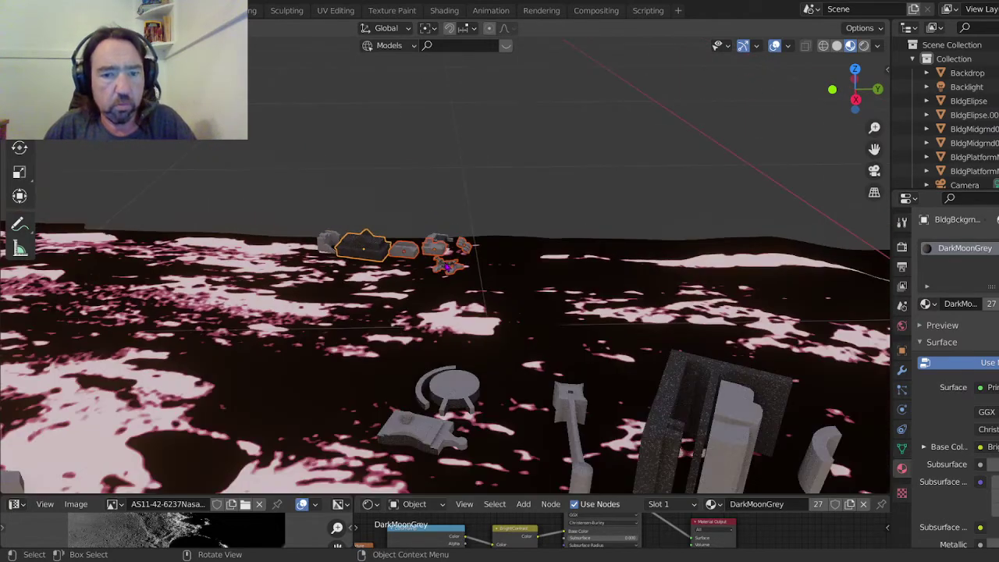
Raise the hospital complex and the three dark buildings beside it together by about 0.202 m along the Z axis.
{"action": "scroll", "coordinate": [426, 290], "scroll_direction": "down", "scroll_amount": 3}
{"action": "scroll", "coordinate": [427, 290], "scroll_direction": "down", "scroll_amount": 3}
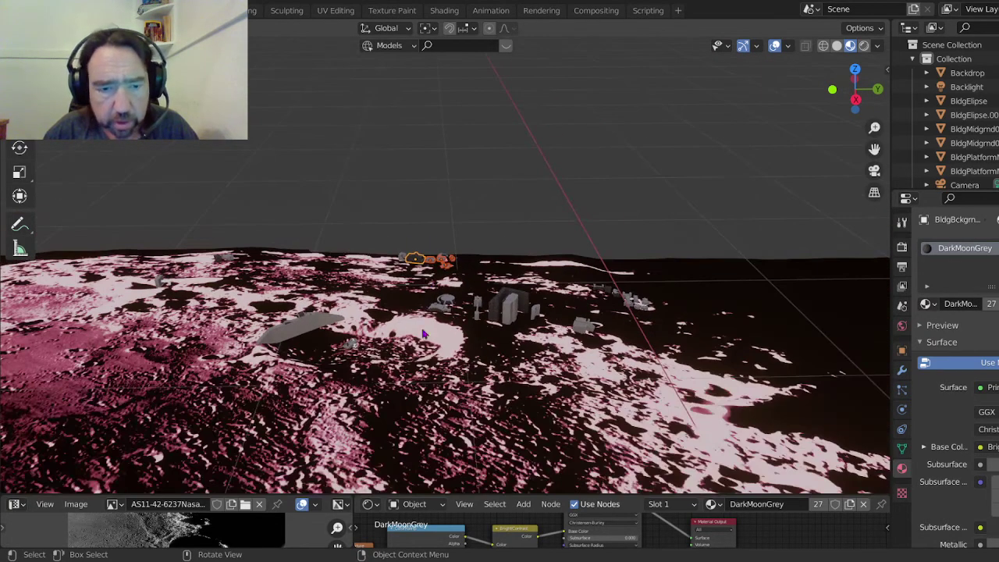
{"action": "middle_click_drag", "start_coordinate": [440, 373], "coordinate": [472, 352]}
{"action": "scroll", "coordinate": [471, 348], "scroll_direction": "up", "scroll_amount": 3}
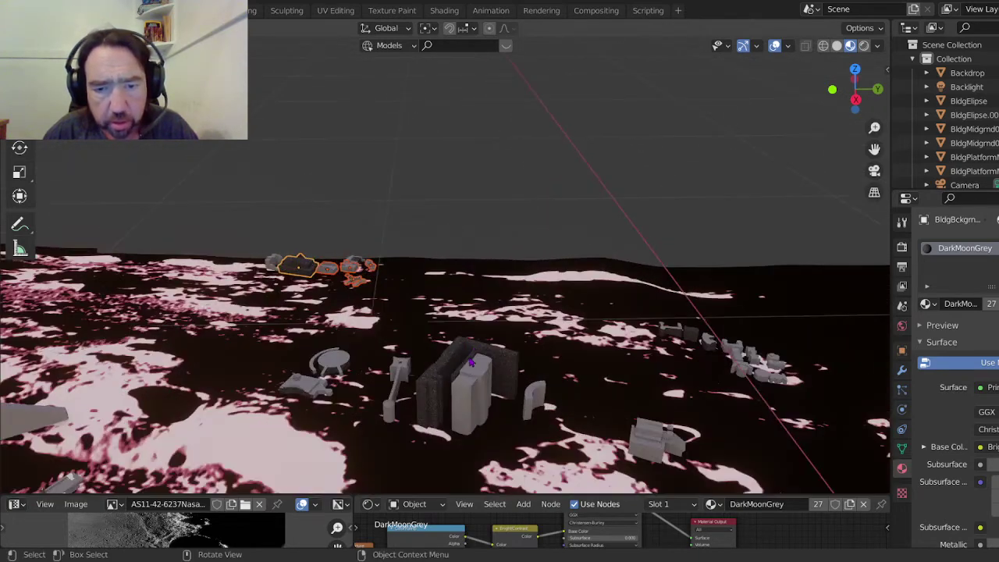
{"action": "scroll", "coordinate": [591, 348], "scroll_direction": "up", "scroll_amount": 3}
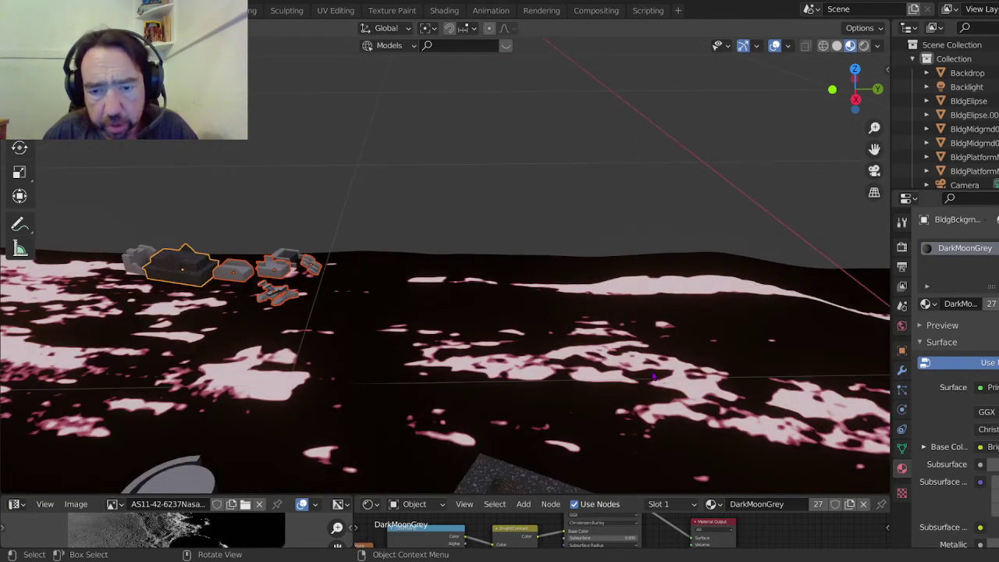
{"action": "middle_click_drag", "start_coordinate": [627, 378], "coordinate": [148, 290]}
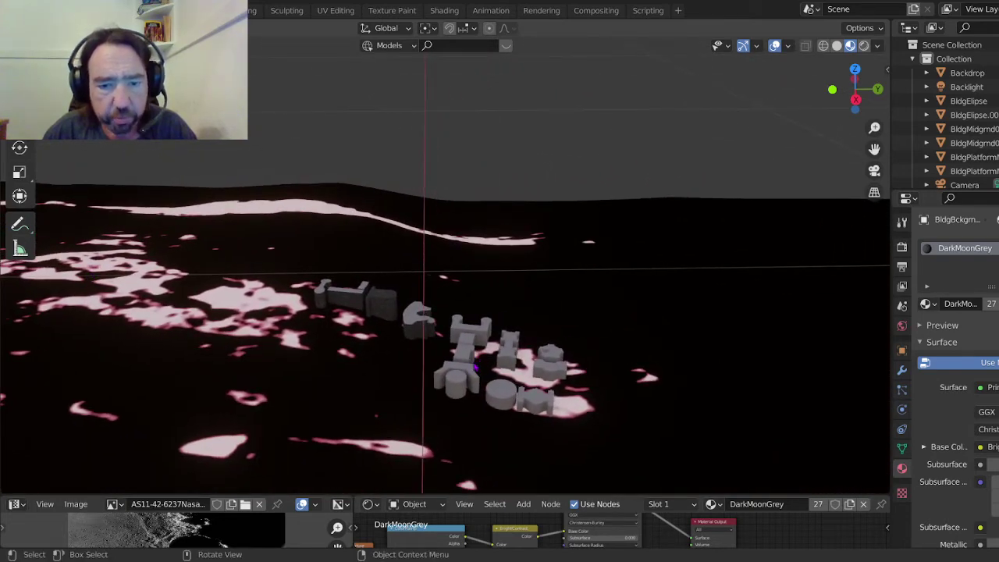
{"action": "left_click", "coordinate": [449, 375]}
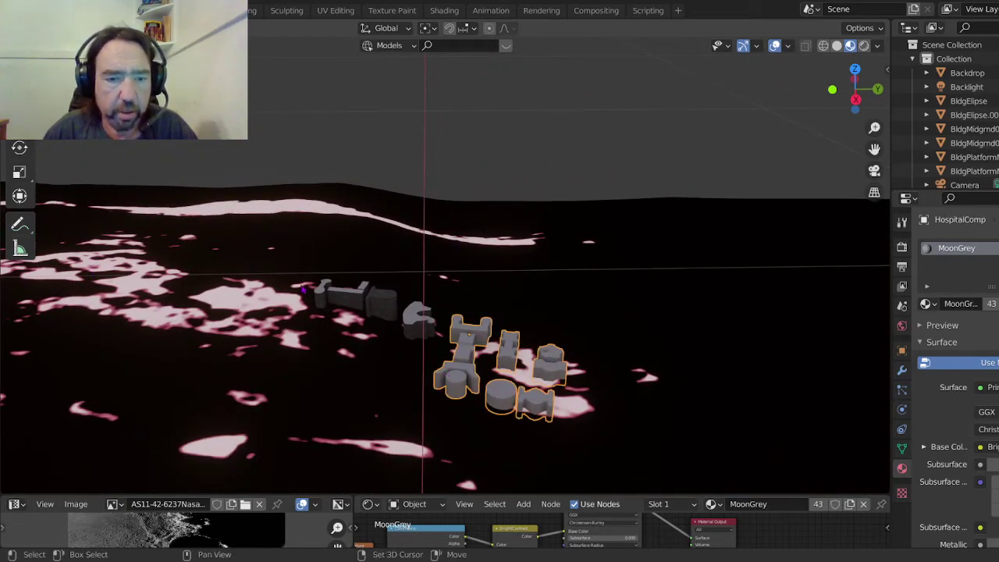
{"action": "left_click", "coordinate": [336, 296], "text": "shift"}
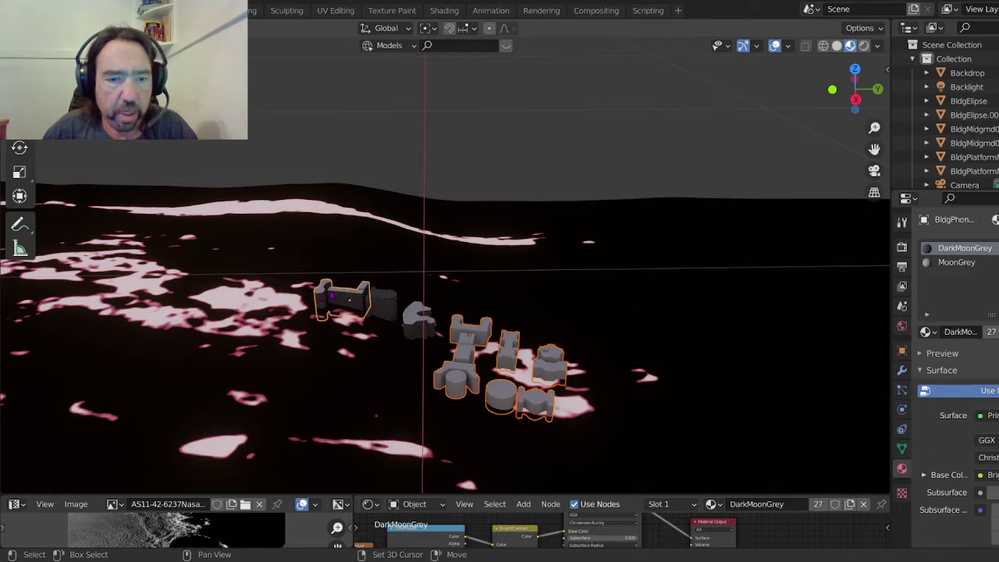
{"action": "left_click", "coordinate": [381, 309], "text": "shift"}
{"action": "left_click", "coordinate": [420, 324], "text": "shift"}
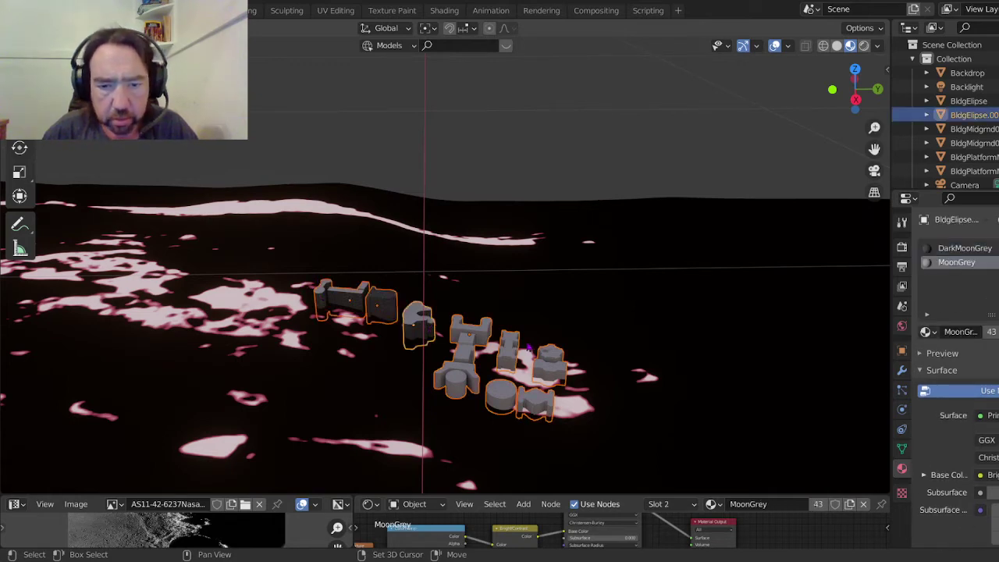
{"action": "middle_click_drag", "start_coordinate": [567, 413], "coordinate": [536, 377]}
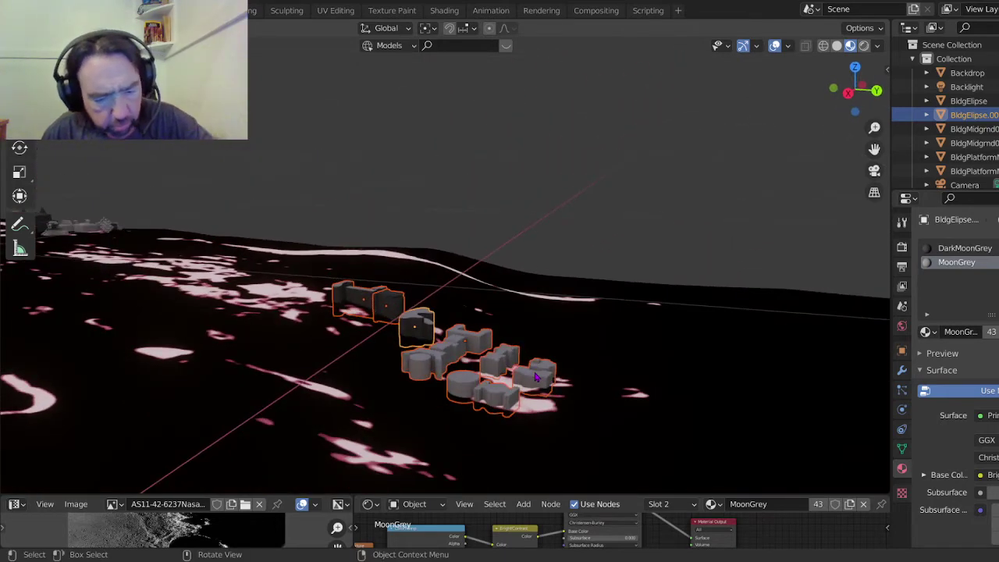
{"action": "key", "text": "g"}
{"action": "key", "text": "z"}
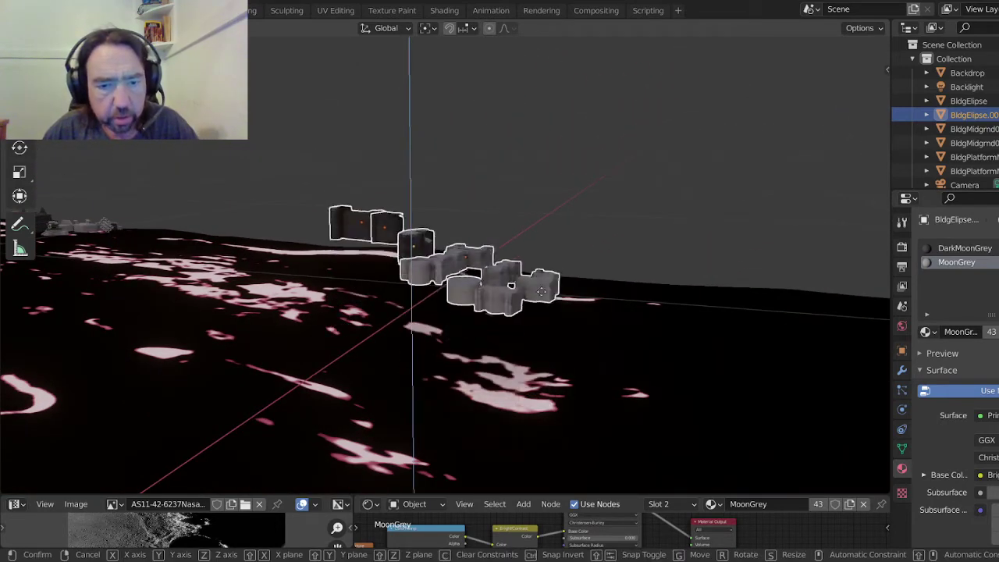
{"action": "left_click", "coordinate": [506, 380]}
{"action": "middle_click_drag", "start_coordinate": [505, 380], "coordinate": [457, 358]}
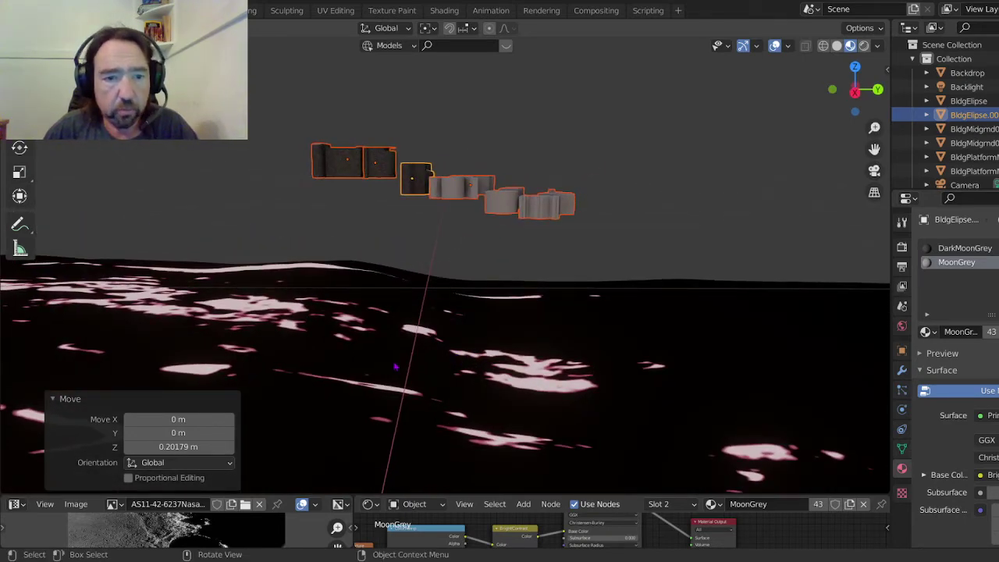
Examine the terrain mesh's face grid in edit mode beneath the raised buildings, highlighting one face and the whole mesh, and clear the selection.
{"action": "left_click", "coordinate": [376, 367]}
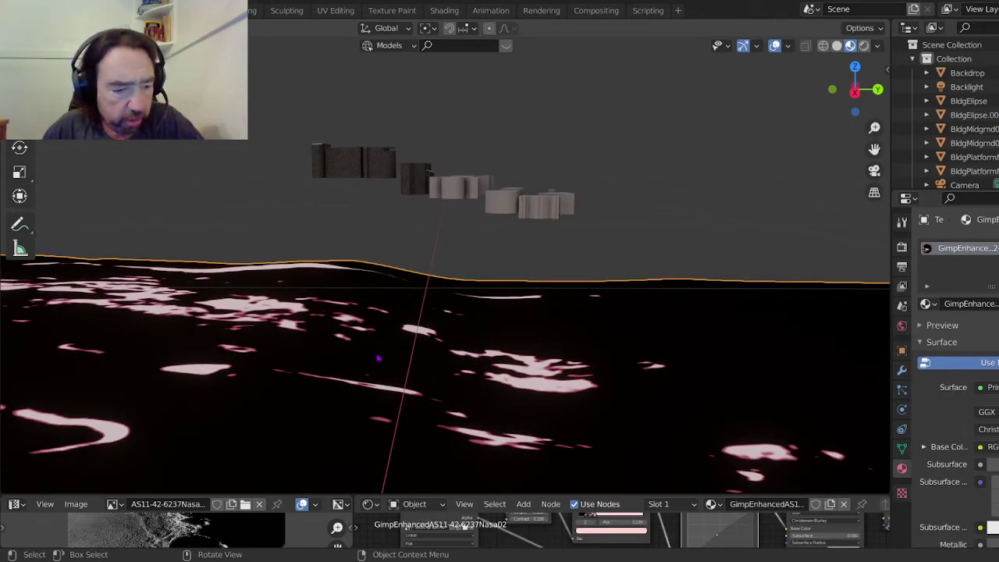
{"action": "key", "text": "Tab"}
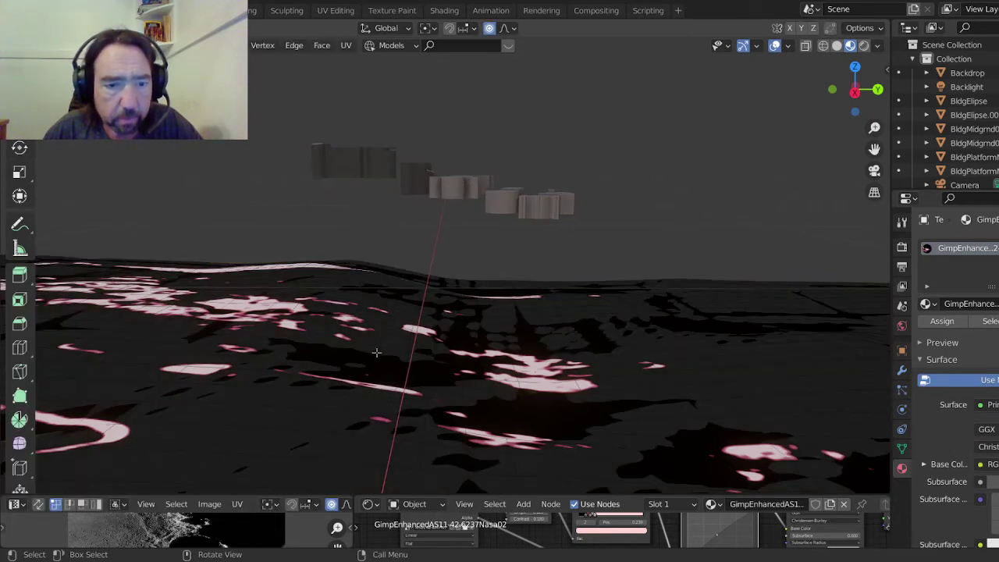
{"action": "middle_click_drag", "start_coordinate": [376, 353], "coordinate": [361, 357]}
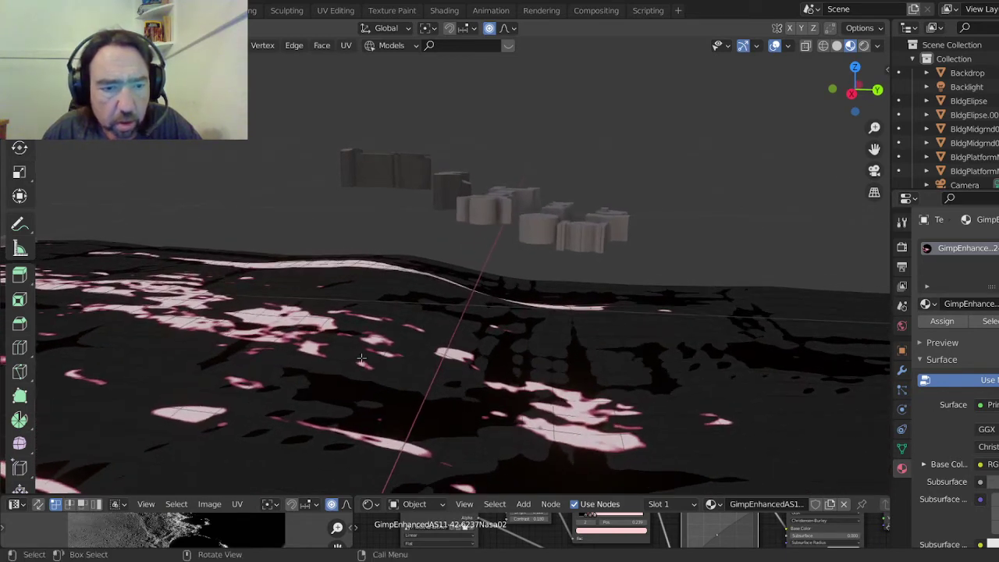
{"action": "left_click", "coordinate": [361, 358]}
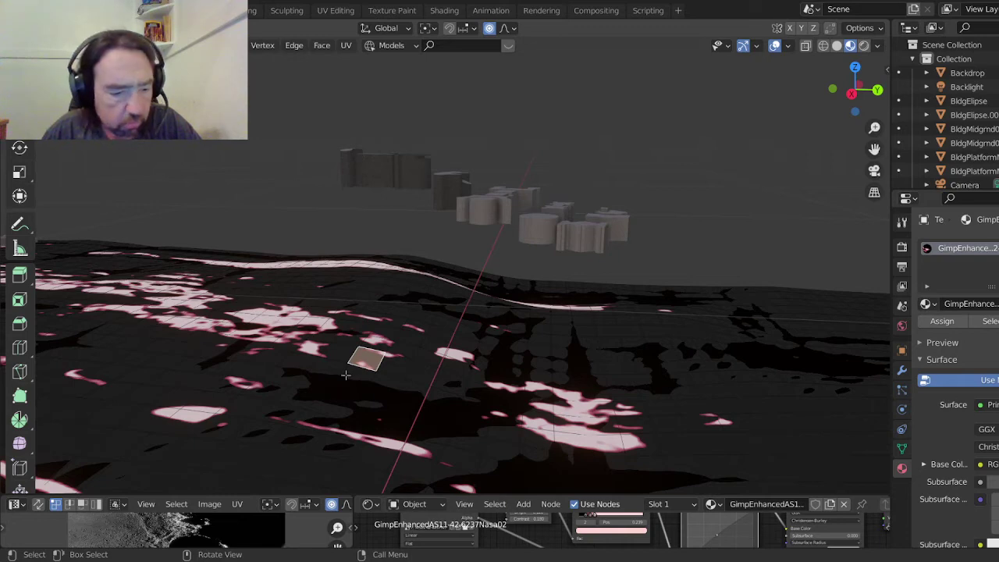
{"action": "key", "text": "a"}
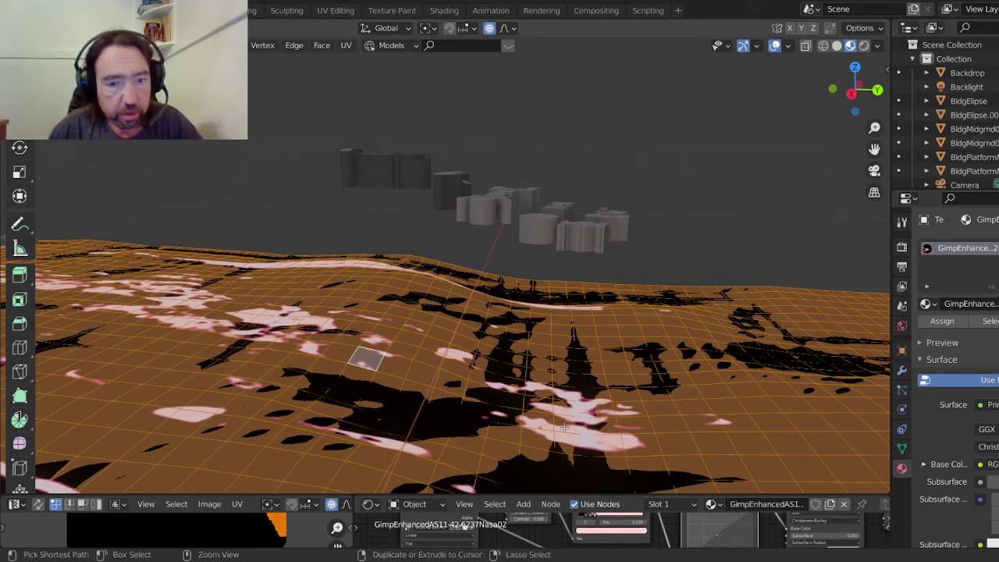
{"action": "key", "text": "ctrl+i"}
{"action": "key", "text": "ctrl+x"}
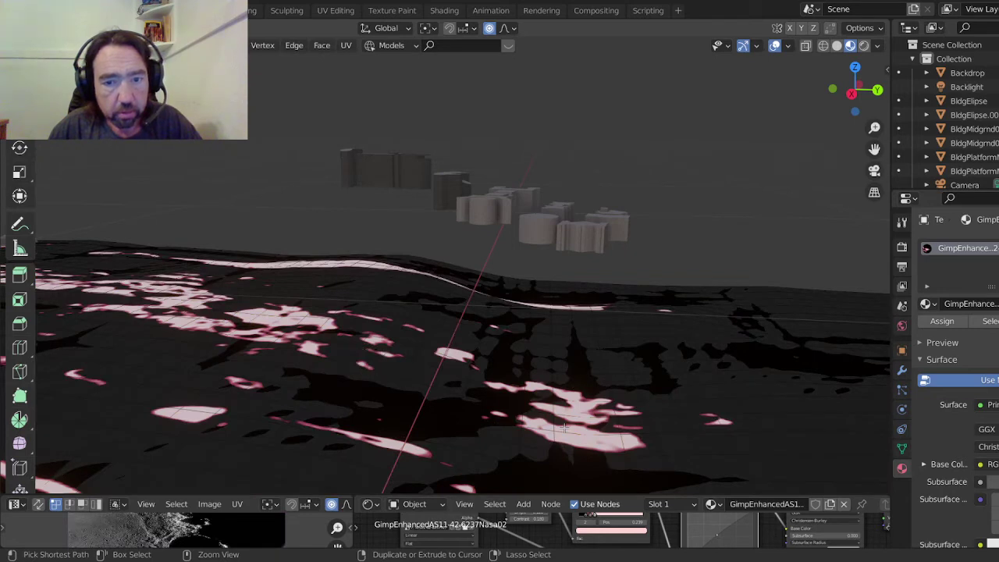
{"action": "key", "text": "Tab"}
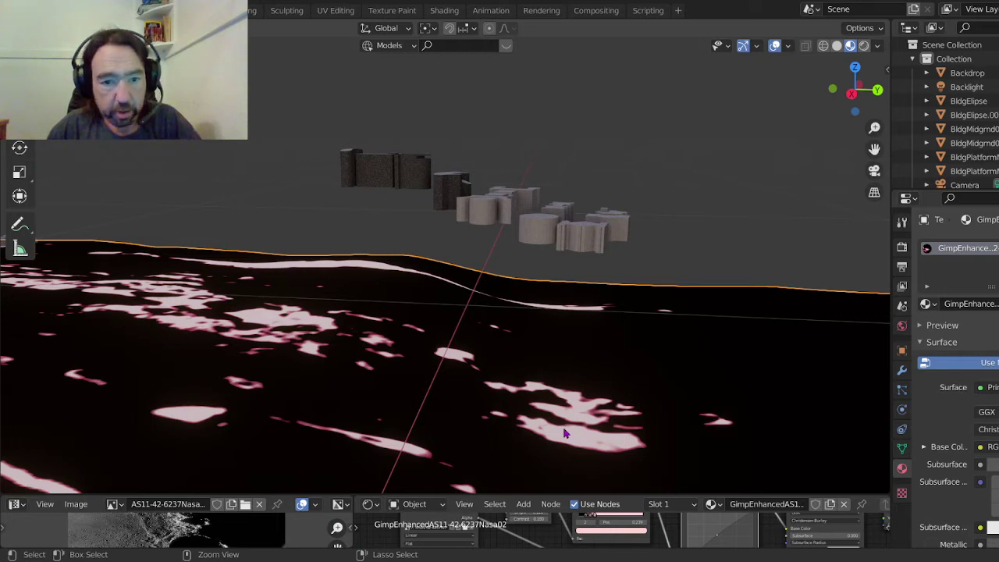
Undo the last raise of the hospital complex and the three dark buildings beside it.
{"action": "key", "text": "ctrl+z"}
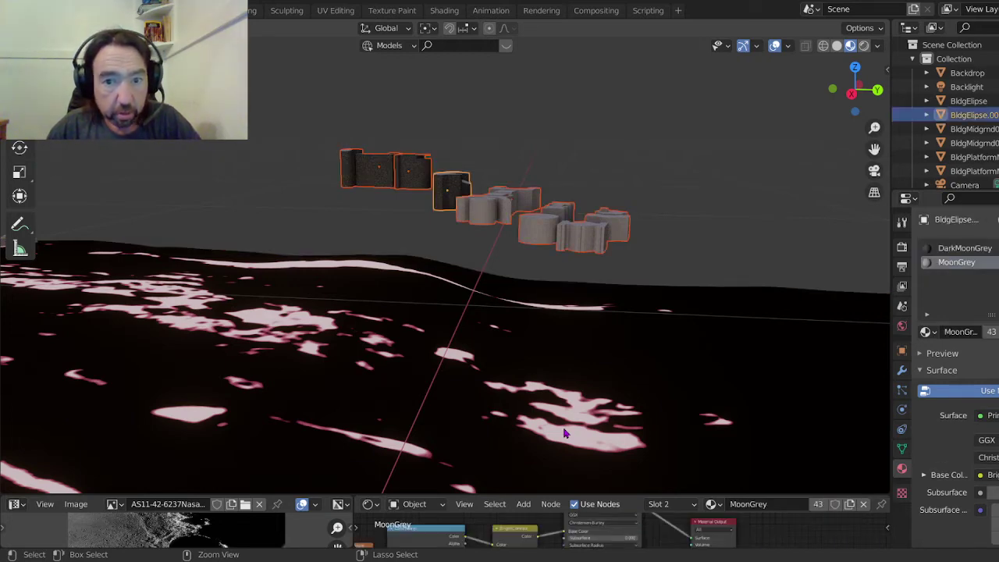
{"action": "key", "text": "ctrl+z"}
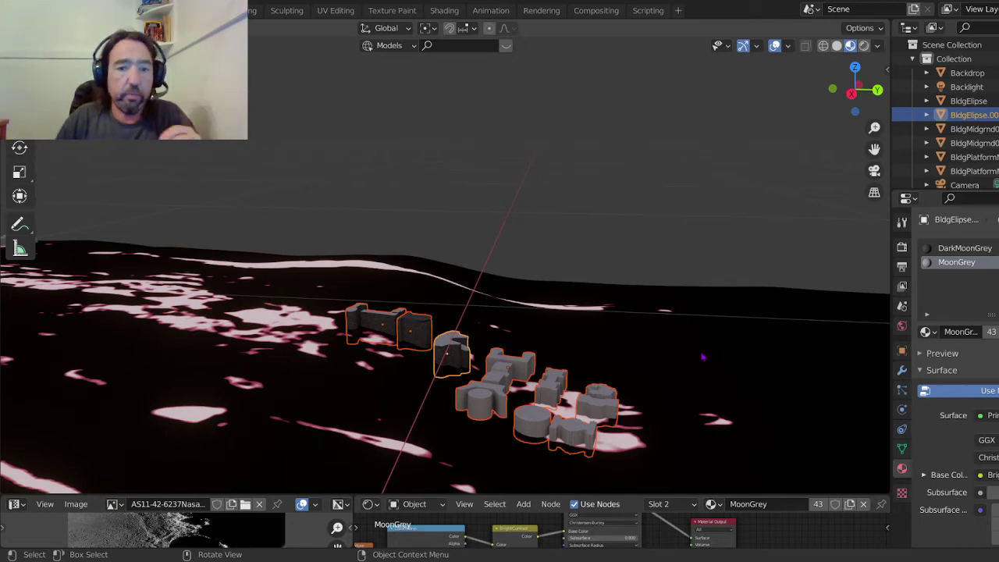
Examine the terrain's full mesh grid around the bases of the building models in edit mode, and return to object mode.
{"action": "left_click", "coordinate": [698, 389]}
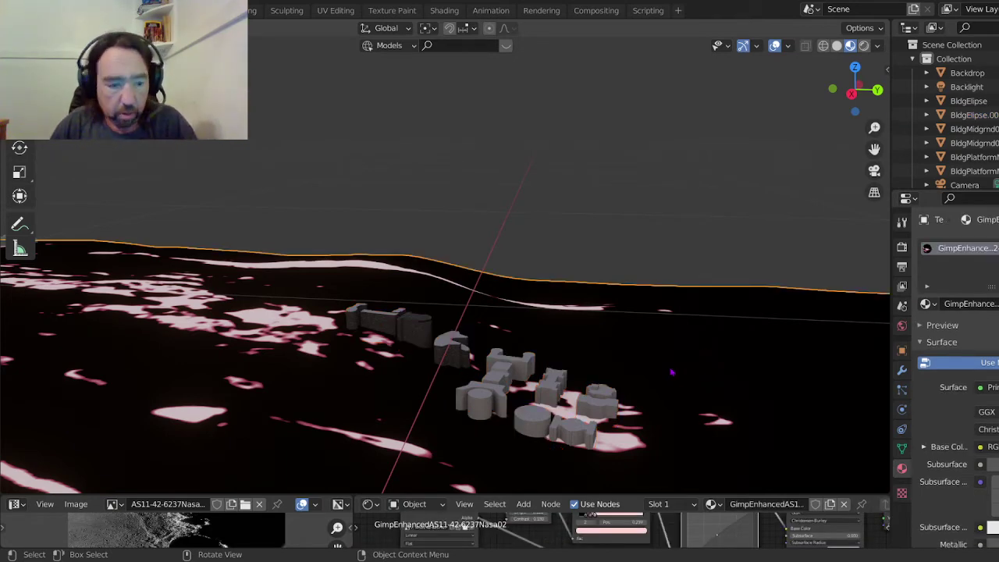
{"action": "key", "text": "Tab"}
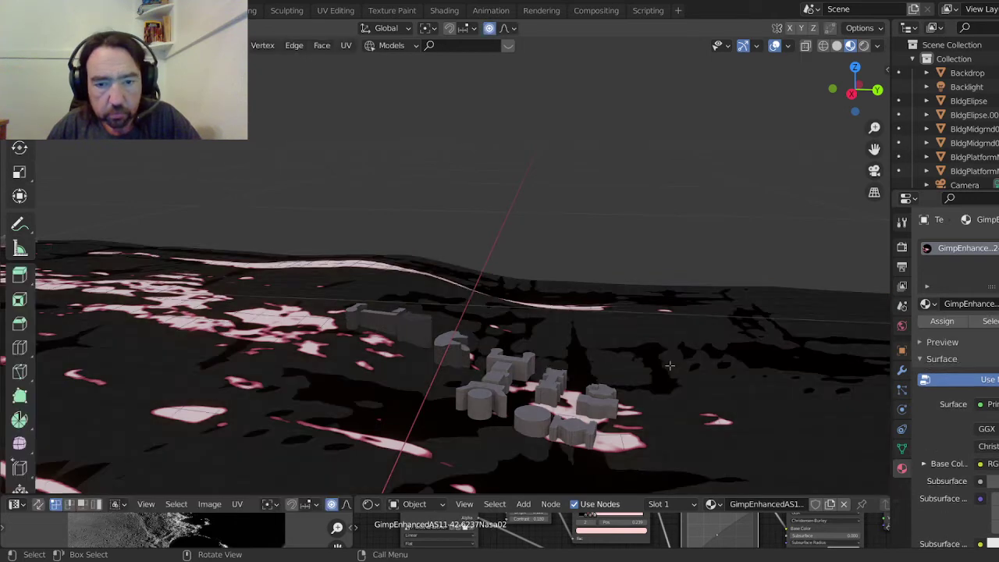
{"action": "key", "text": "a"}
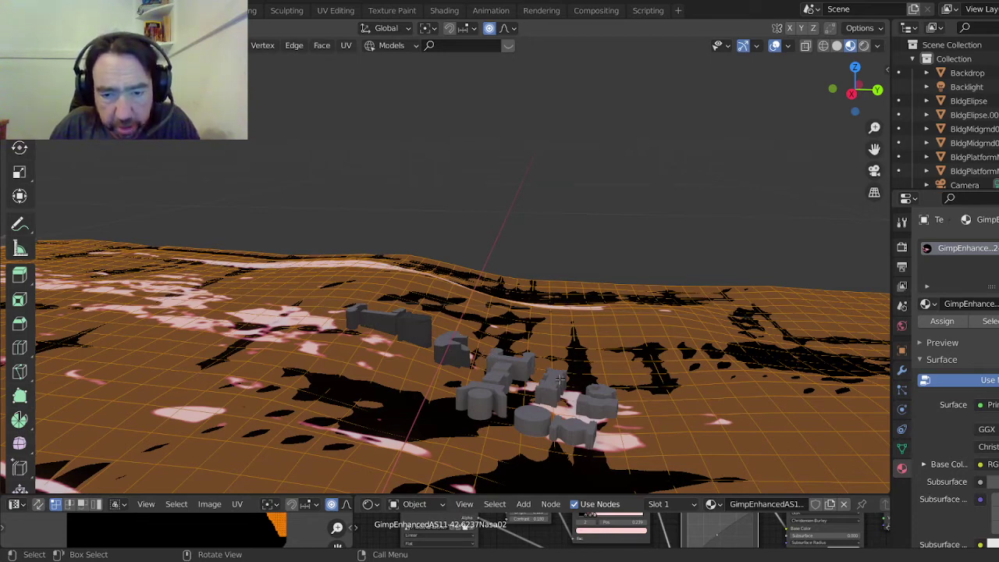
{"action": "scroll", "coordinate": [622, 425], "scroll_direction": "up", "scroll_amount": 2}
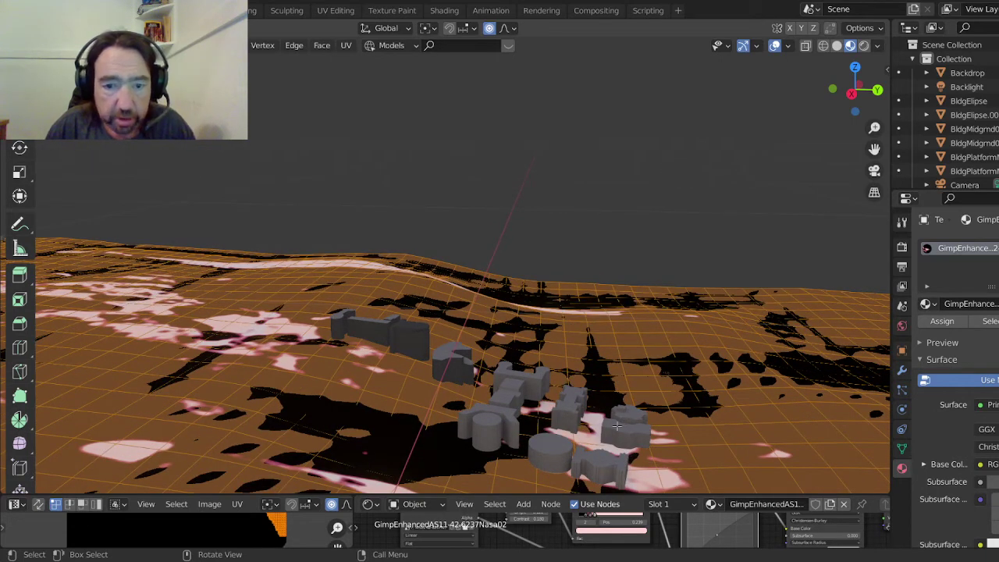
{"action": "key", "text": "alt+a"}
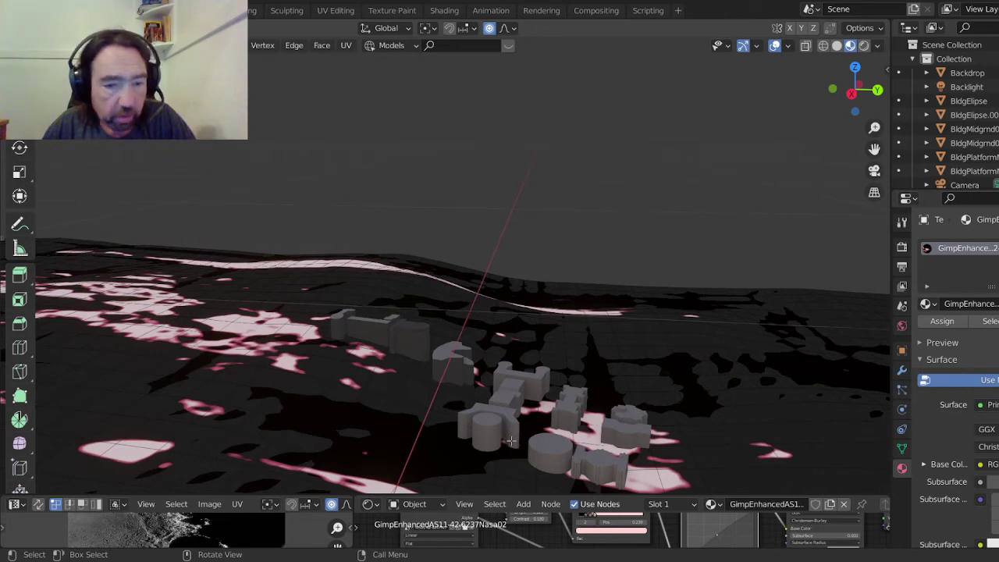
{"action": "key", "text": "Tab"}
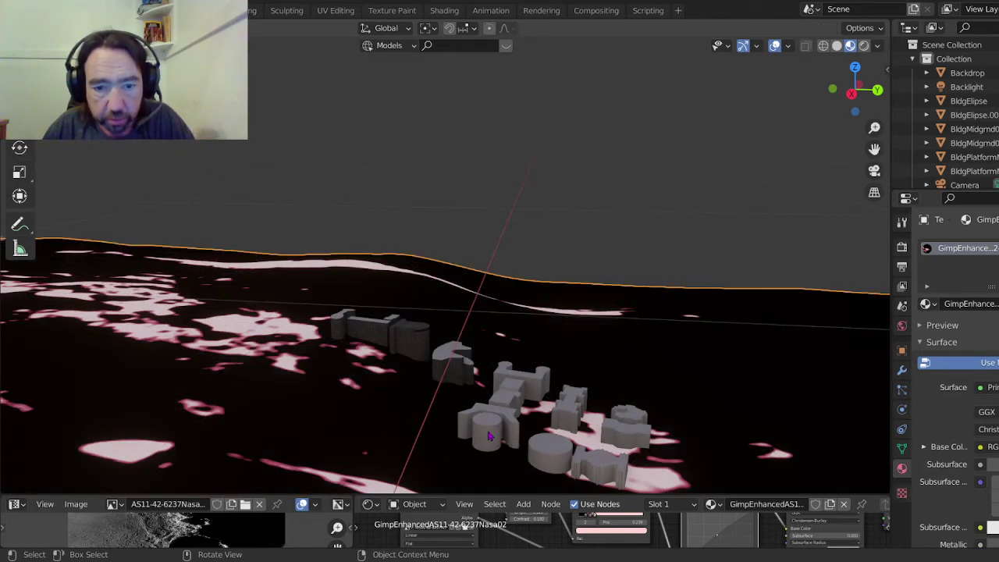
Inspect the hospital complex and the farthest dark building from several angles, checking how their bases sit in the terrain.
{"action": "left_click", "coordinate": [489, 435]}
{"action": "middle_click_drag", "start_coordinate": [489, 435], "coordinate": [424, 449]}
{"action": "scroll", "coordinate": [470, 419], "scroll_direction": "up", "scroll_amount": 2}
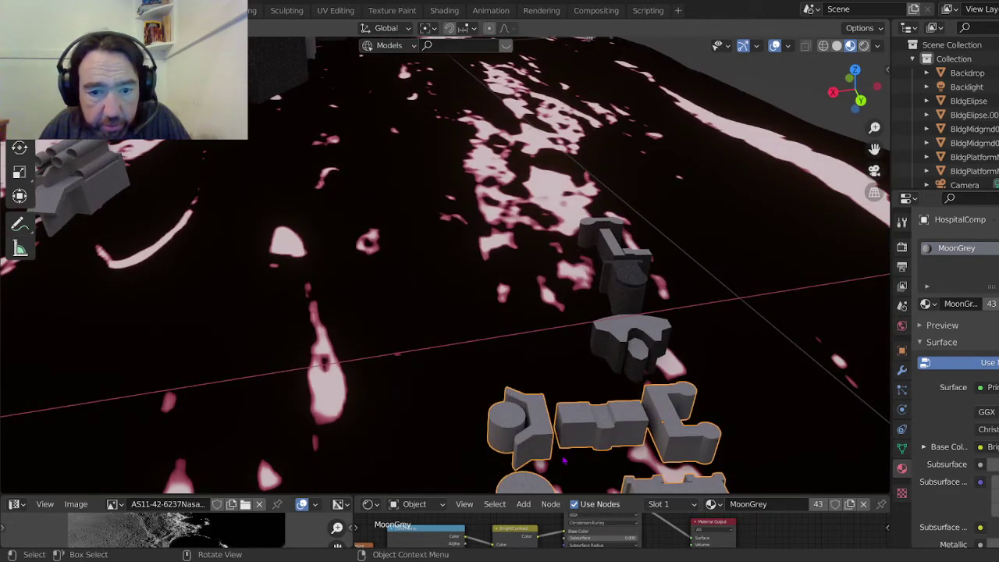
{"action": "middle_click_drag", "start_coordinate": [563, 461], "coordinate": [495, 265]}
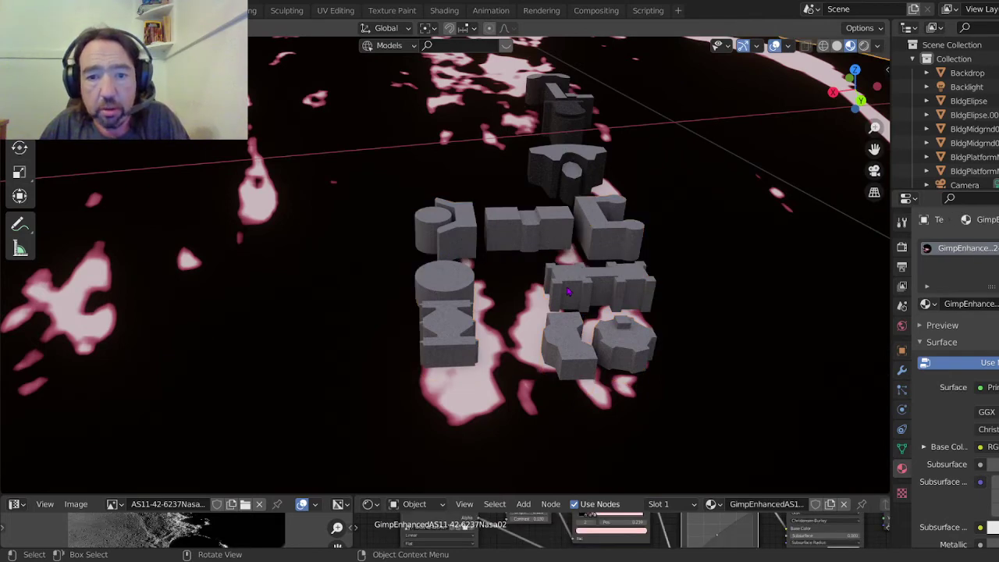
{"action": "middle_click_drag", "start_coordinate": [567, 291], "coordinate": [705, 269]}
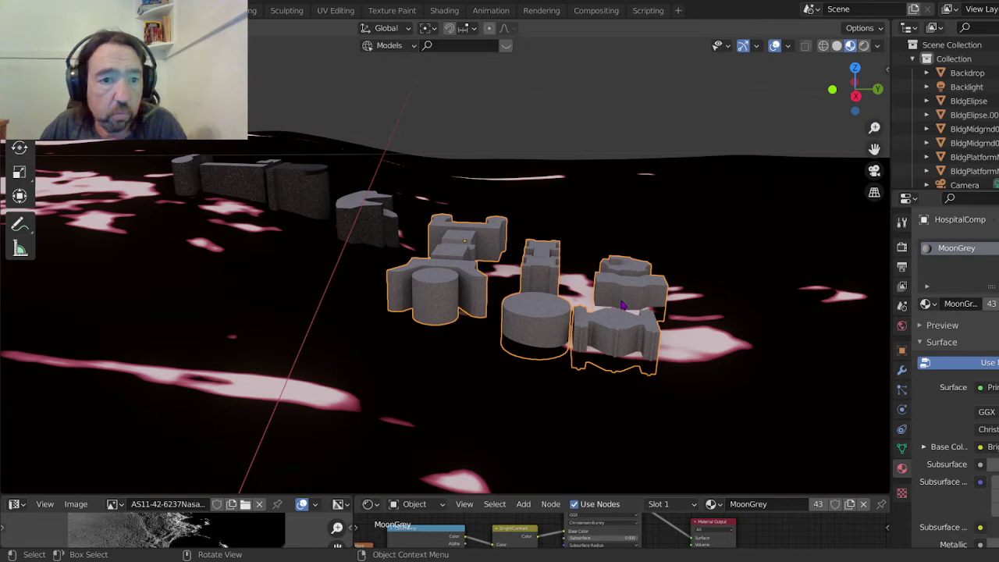
{"action": "left_click", "coordinate": [243, 190]}
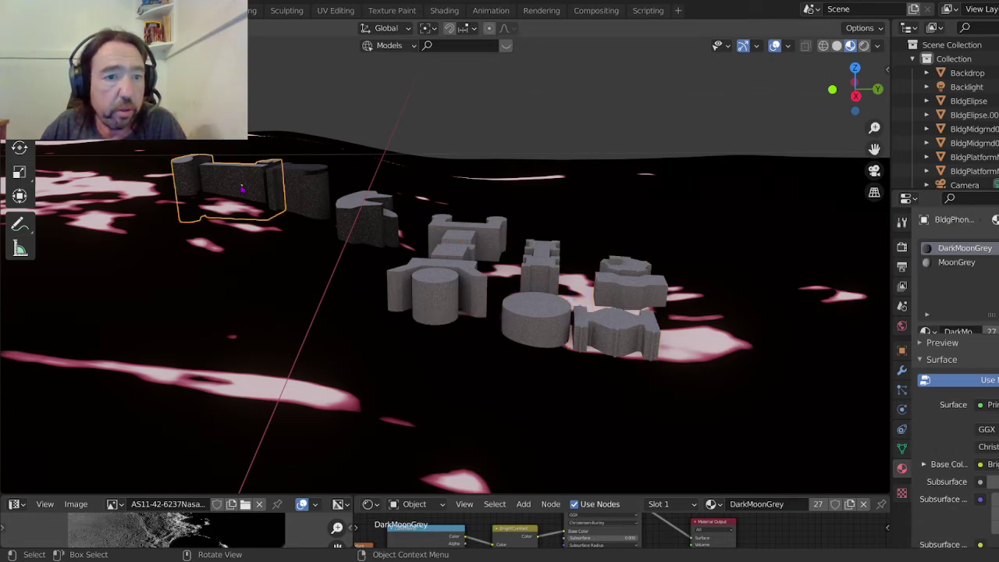
{"action": "middle_click_drag", "start_coordinate": [242, 189], "coordinate": [190, 216]}
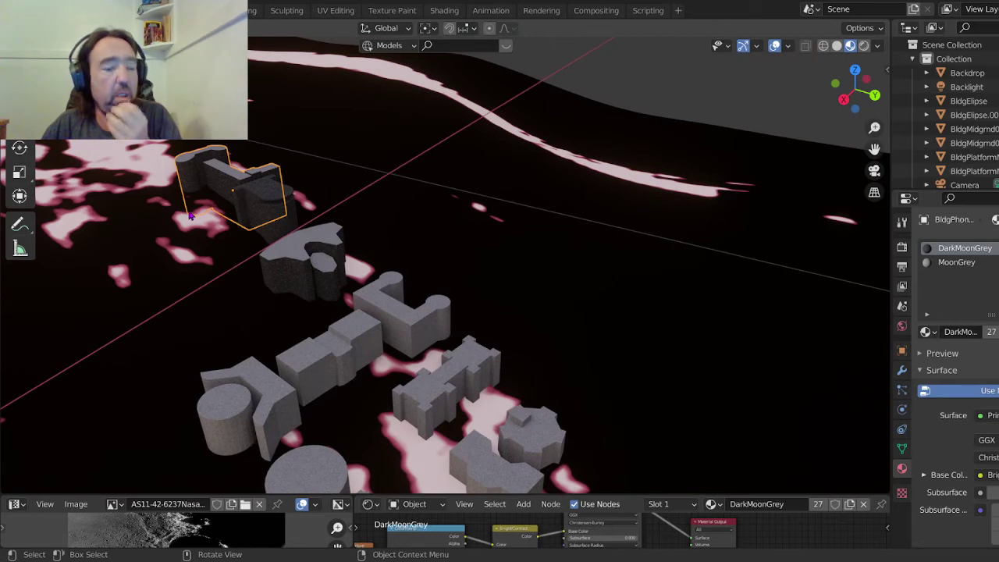